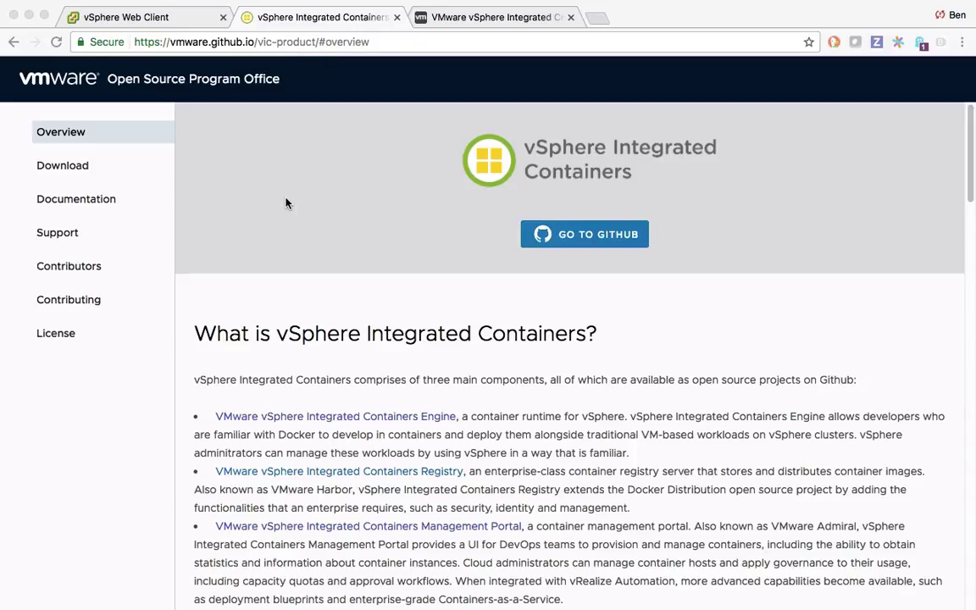
Open the vmware.com download page in a new tab and start downloading the 2.69 GB VIC 1.1.1 OVA.
click(53, 167)
right_click(691, 191)
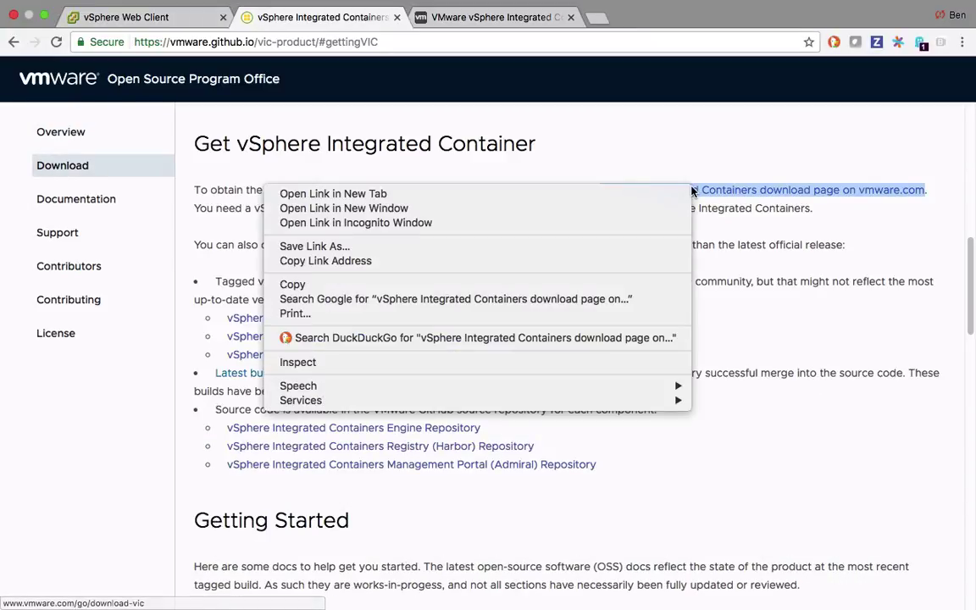
click(630, 195)
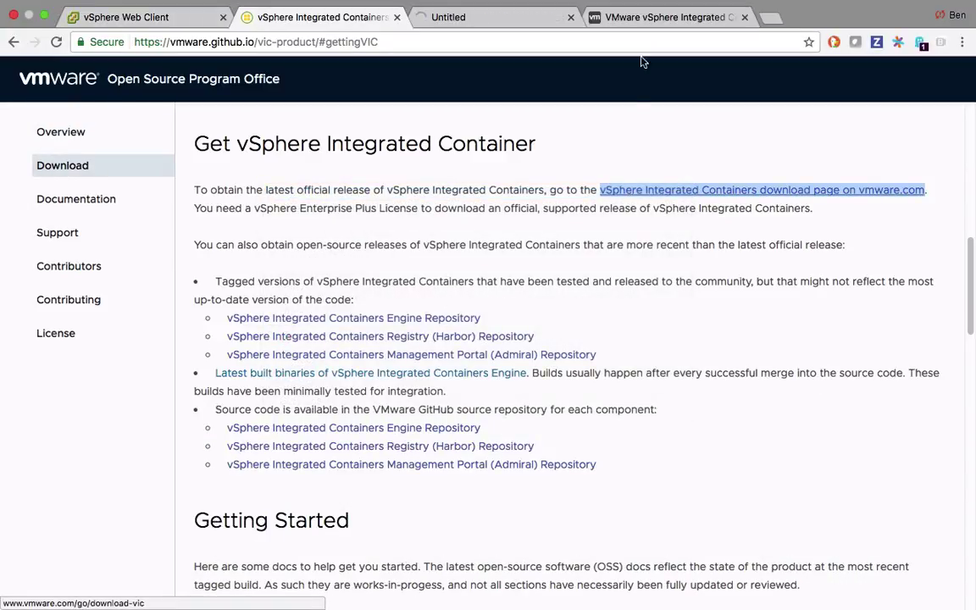
click(520, 23)
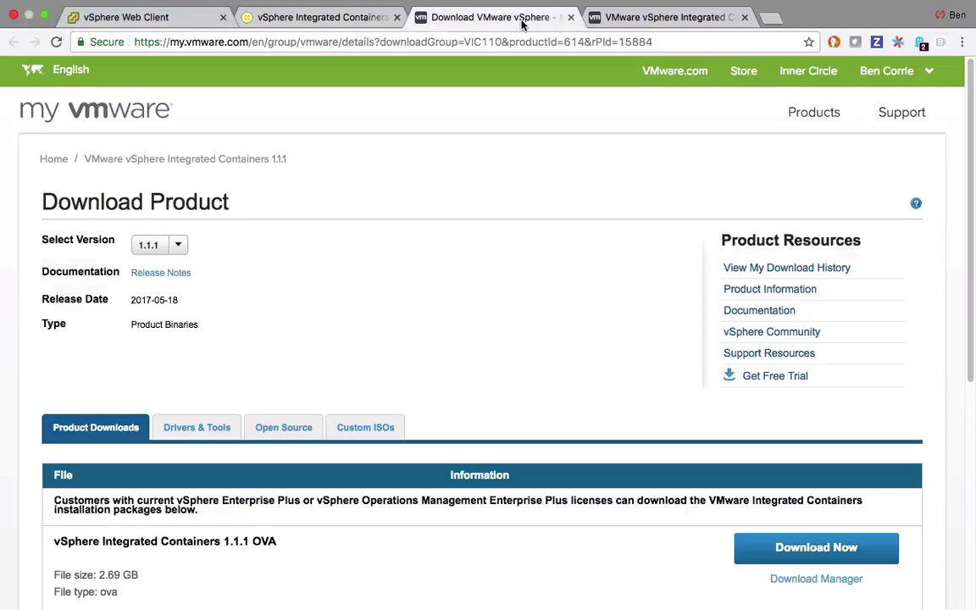
click(830, 551)
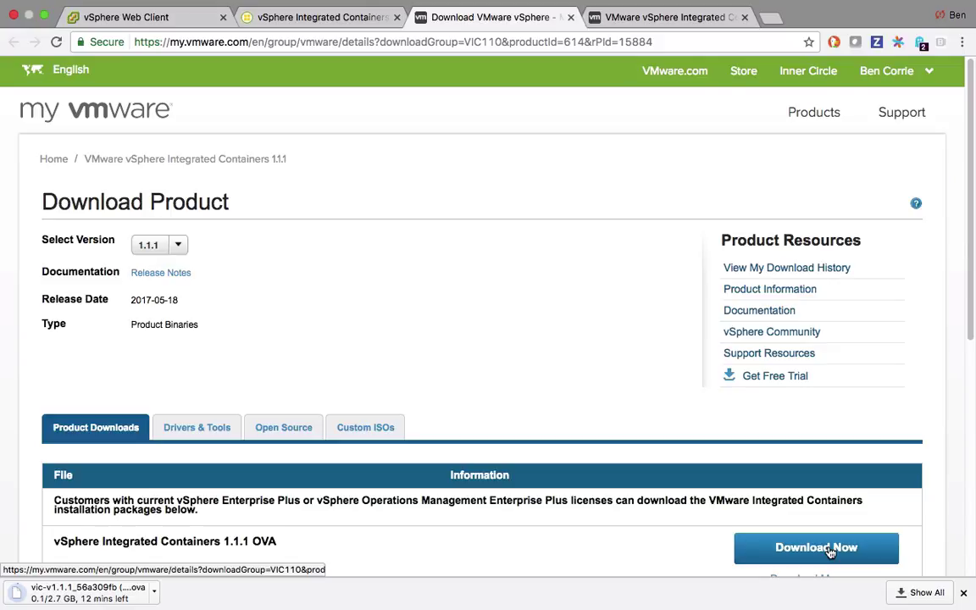
Look over the VIC Documentation page, then return to the vic-product site's Support section listing the Slack channels.
click(351, 21)
scroll(517, 186, down, 5)
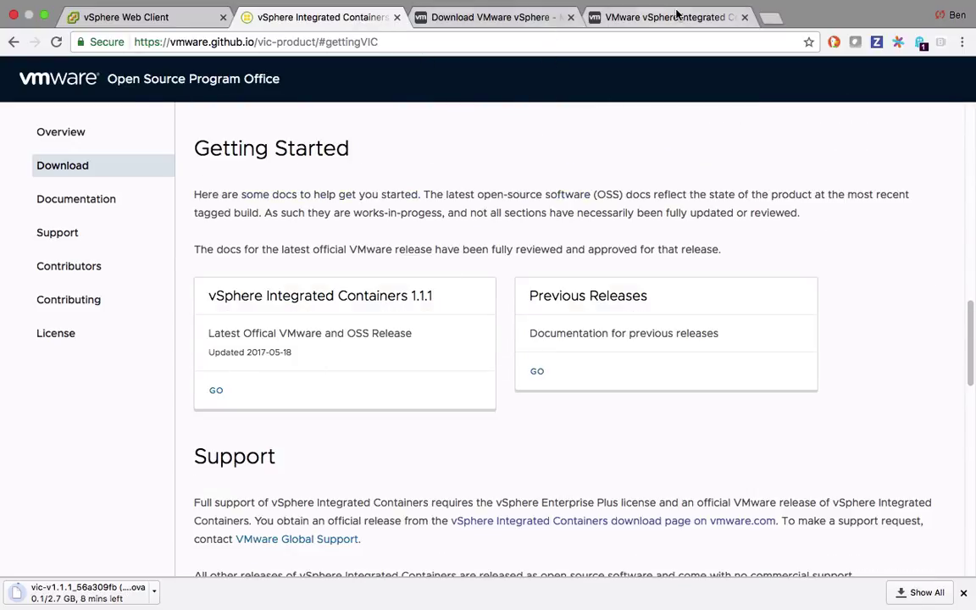
click(590, 20)
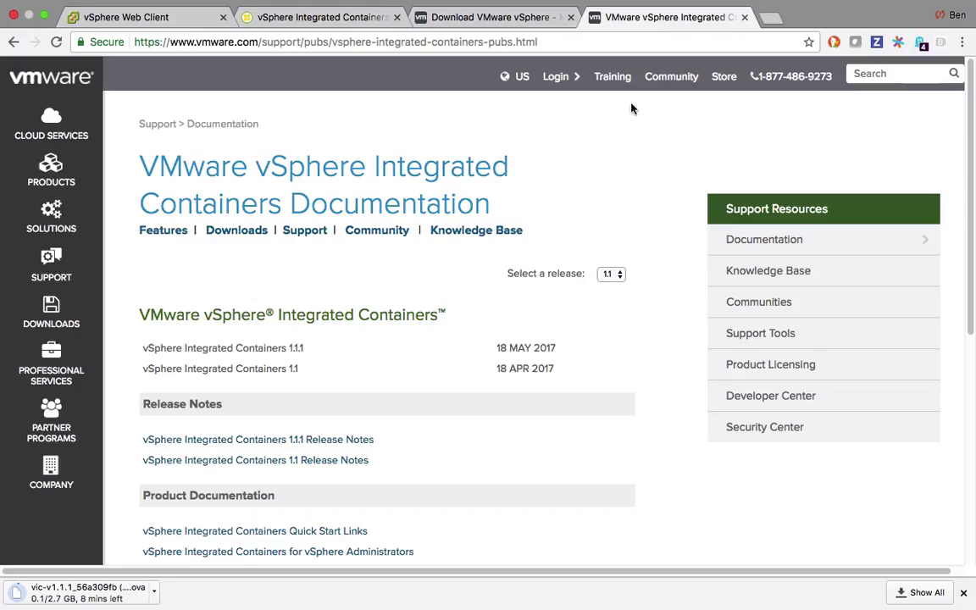
scroll(623, 182, down, 2)
scroll(622, 183, down, 2)
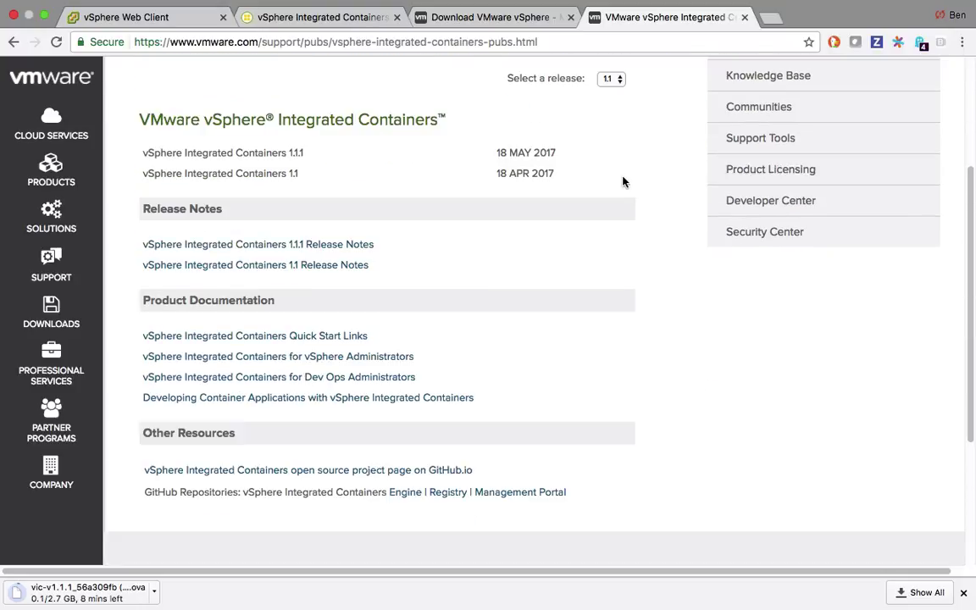
click(339, 17)
scroll(508, 213, down, 6)
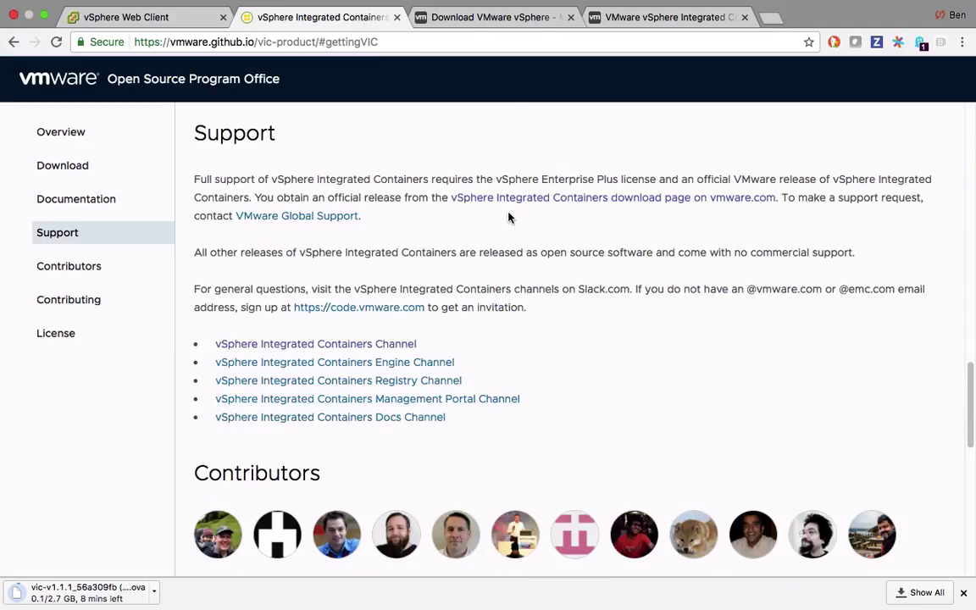
scroll(508, 225, up, 1)
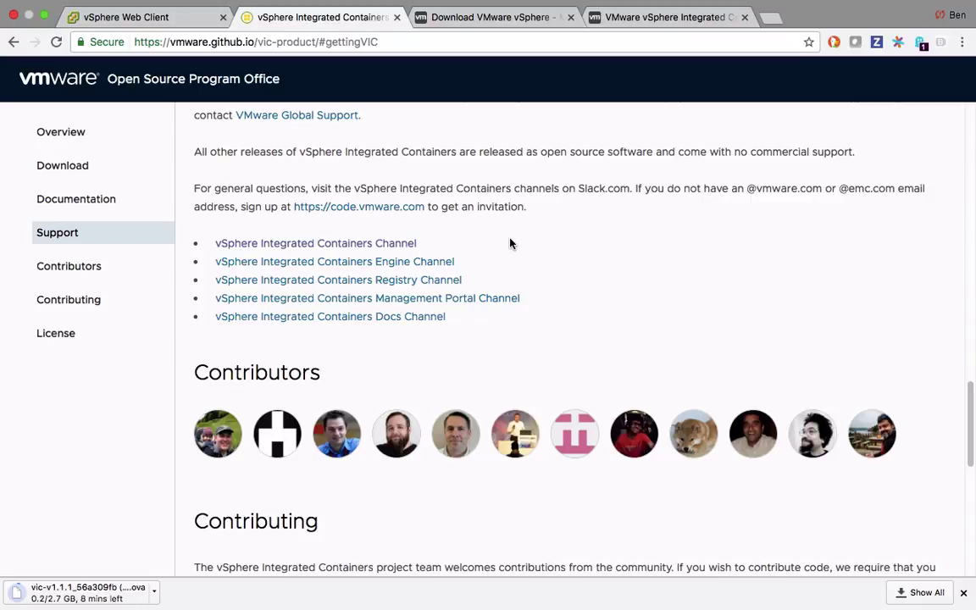
Open the vSphere Integrated Containers Slack channel link in a new tab and go to #vic-engine.
right_click(394, 245)
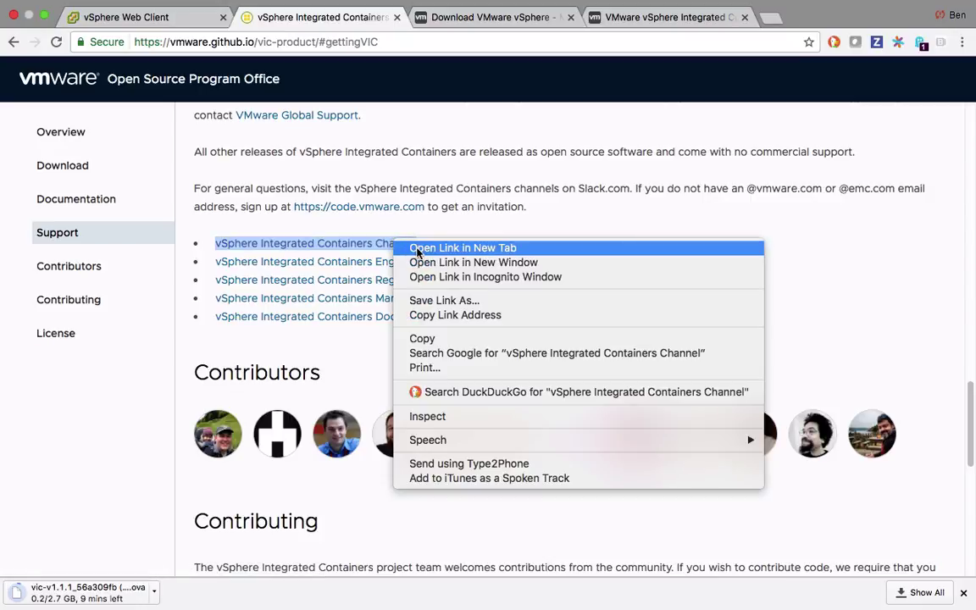
click(407, 247)
click(624, 18)
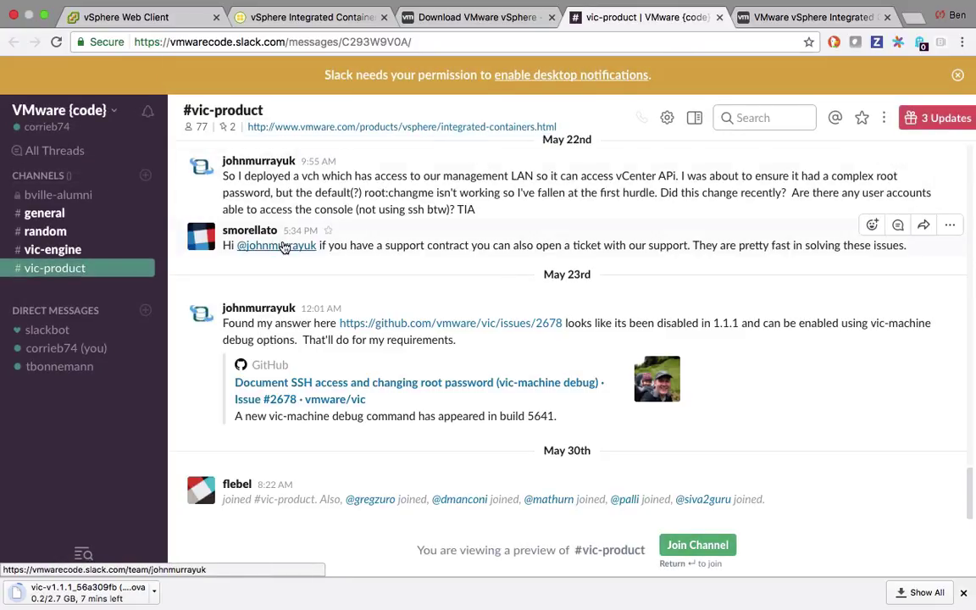
click(103, 251)
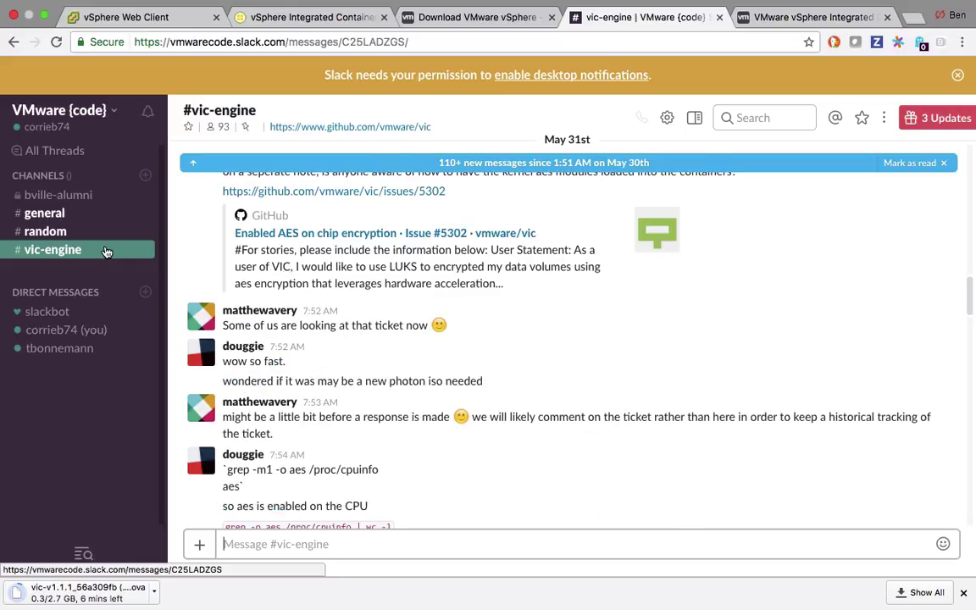
Back on the vic-product page, open the Engine Repository link in a new tab.
click(495, 18)
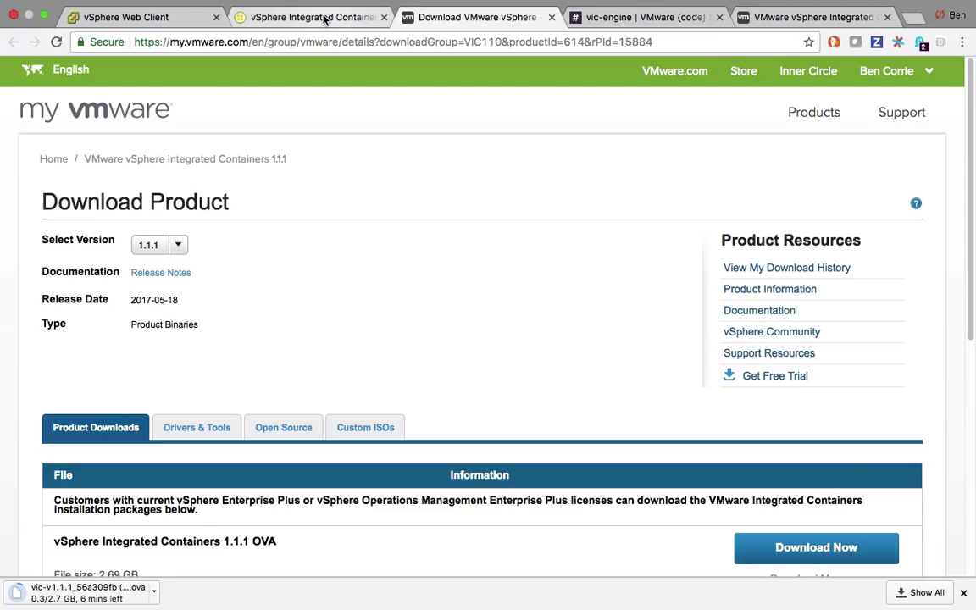
click(323, 19)
scroll(410, 356, up, 3)
scroll(410, 356, up, 10)
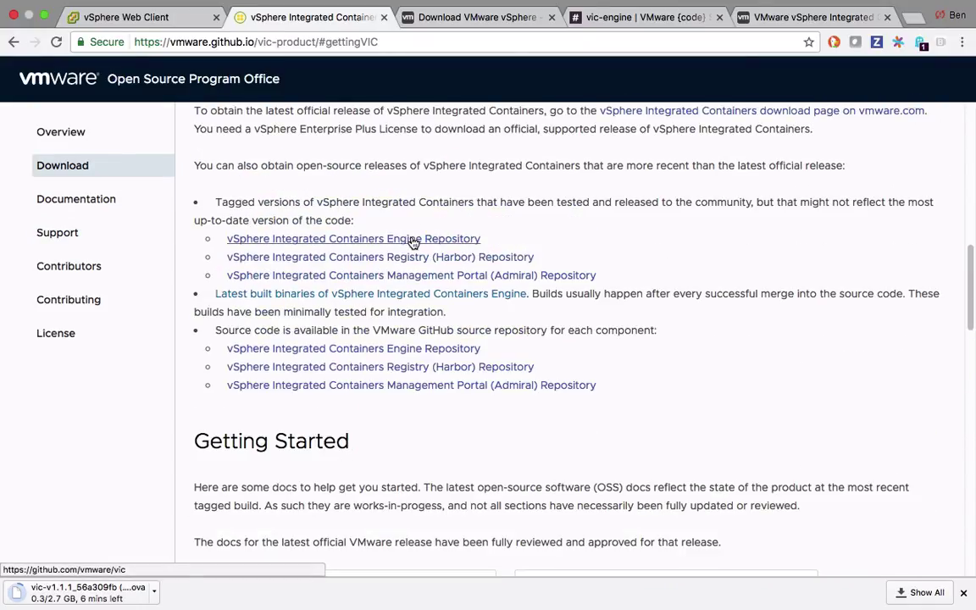
right_click(412, 239)
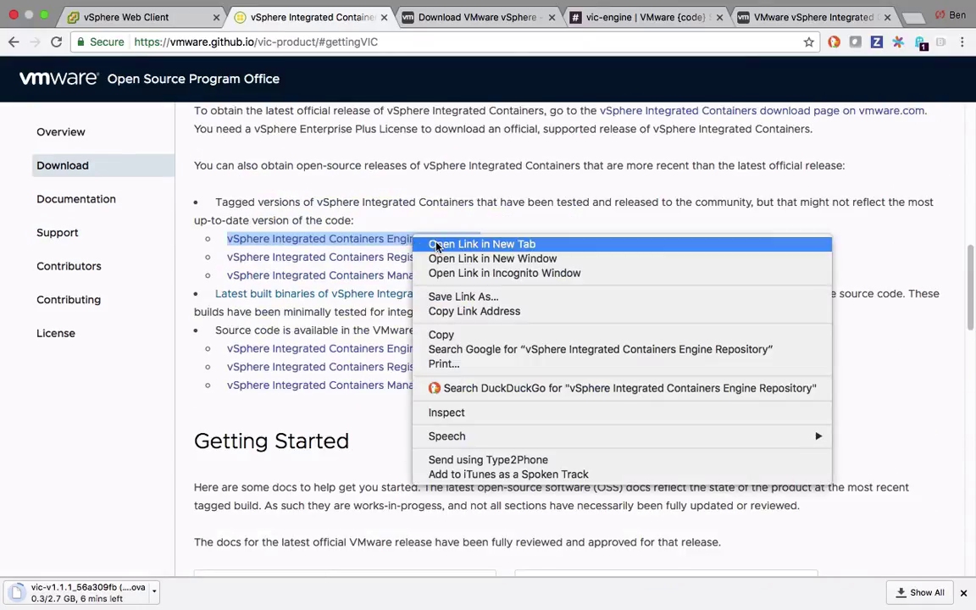
click(437, 245)
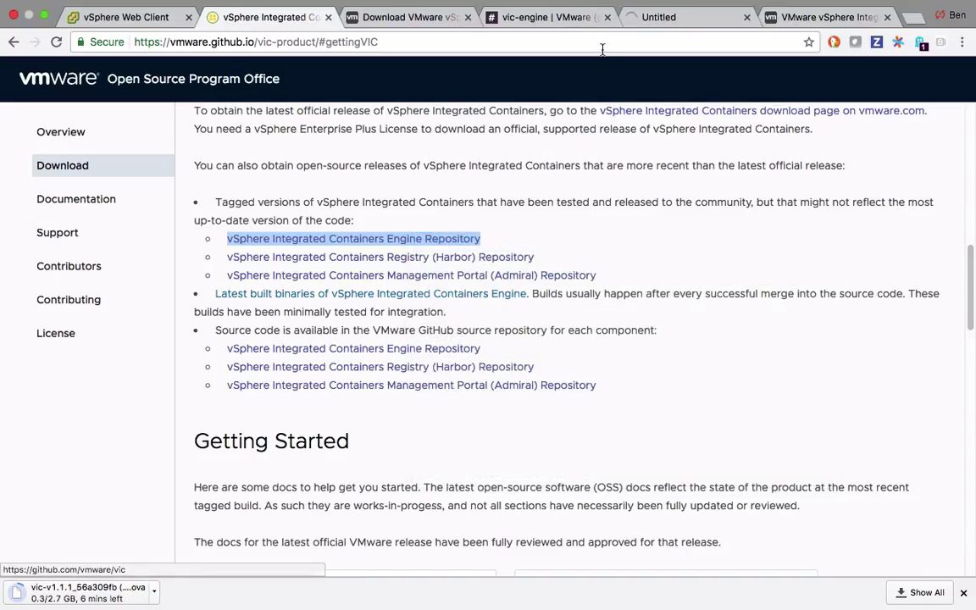
Browse the vmware/vic repository's Issues list and New Issue form, then leave GitHub.
click(693, 21)
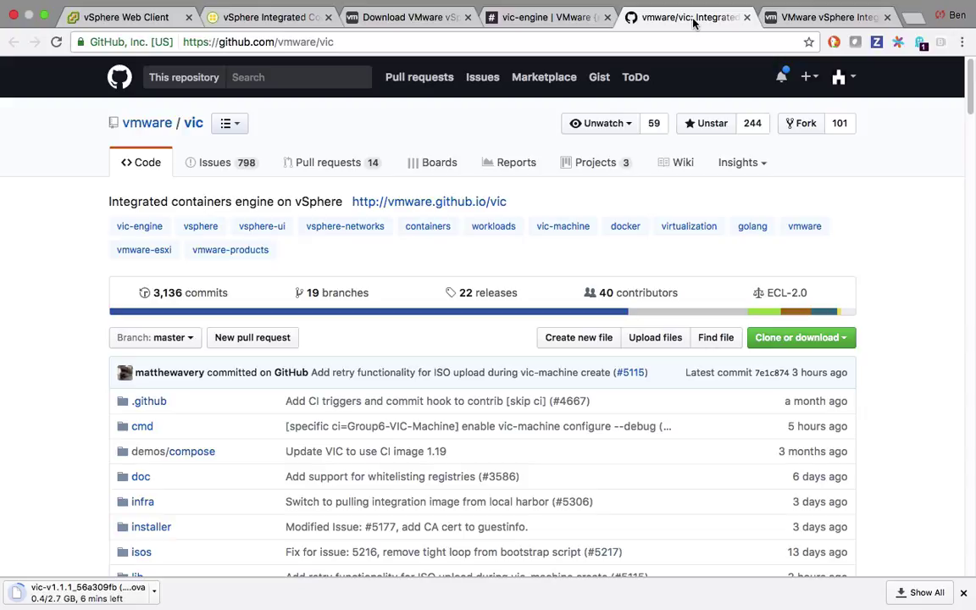
scroll(864, 233, down, 5)
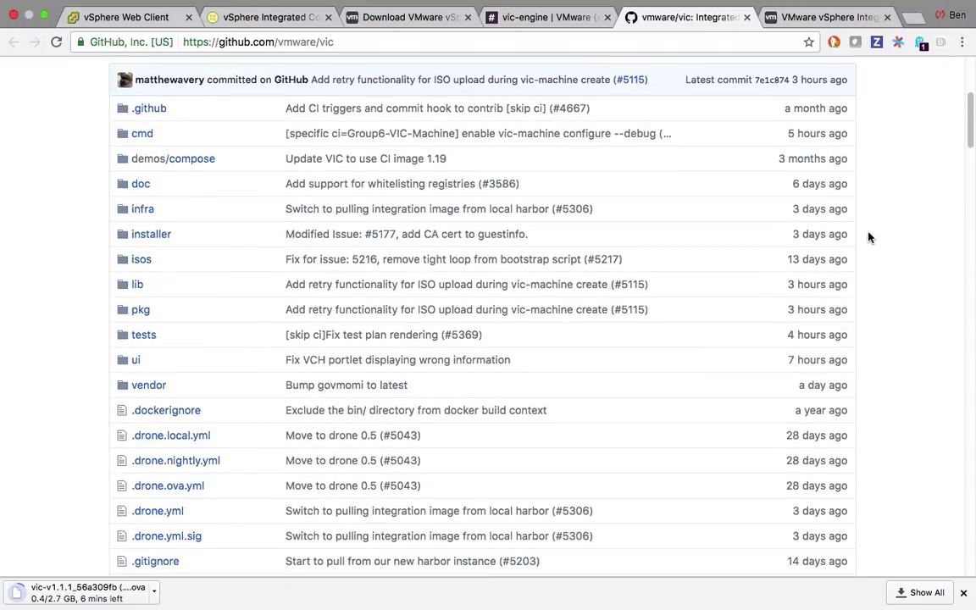
scroll(868, 237, down, 5)
scroll(868, 237, up, 10)
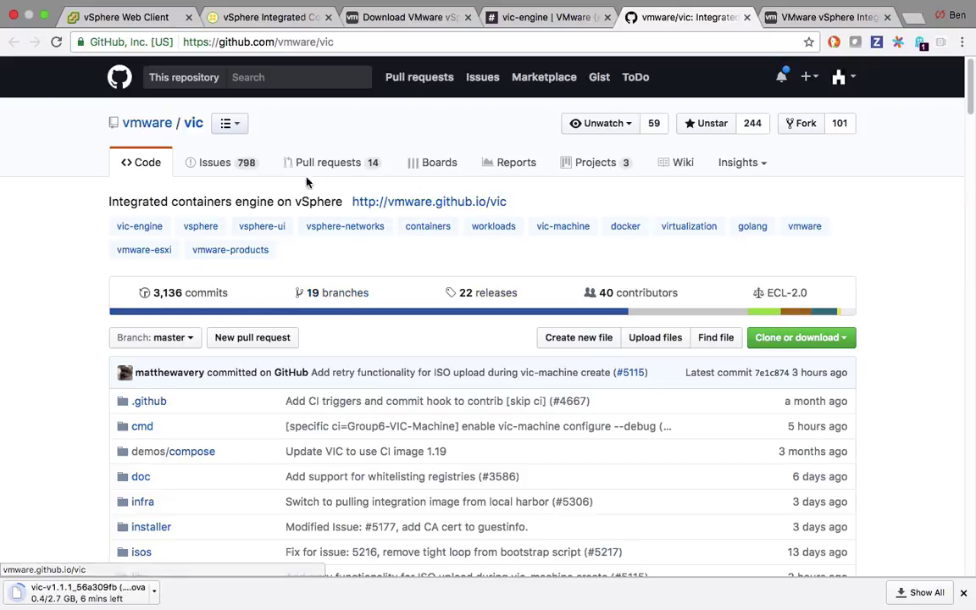
click(245, 166)
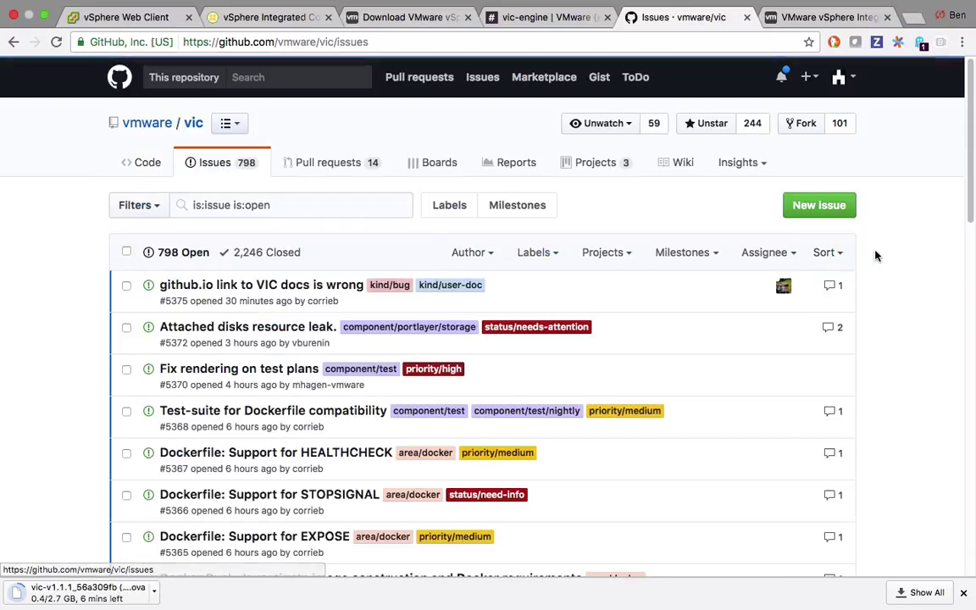
click(828, 215)
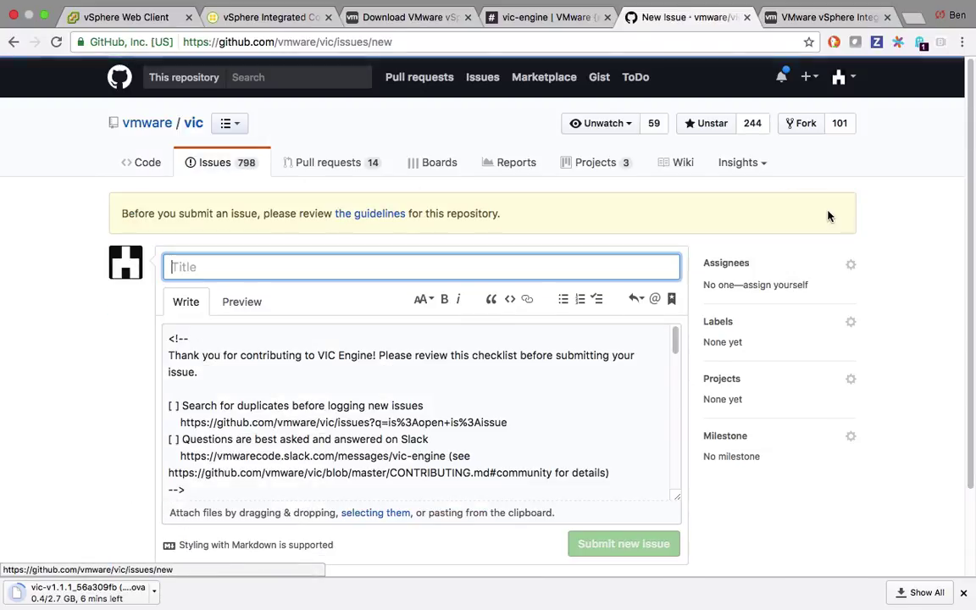
click(14, 41)
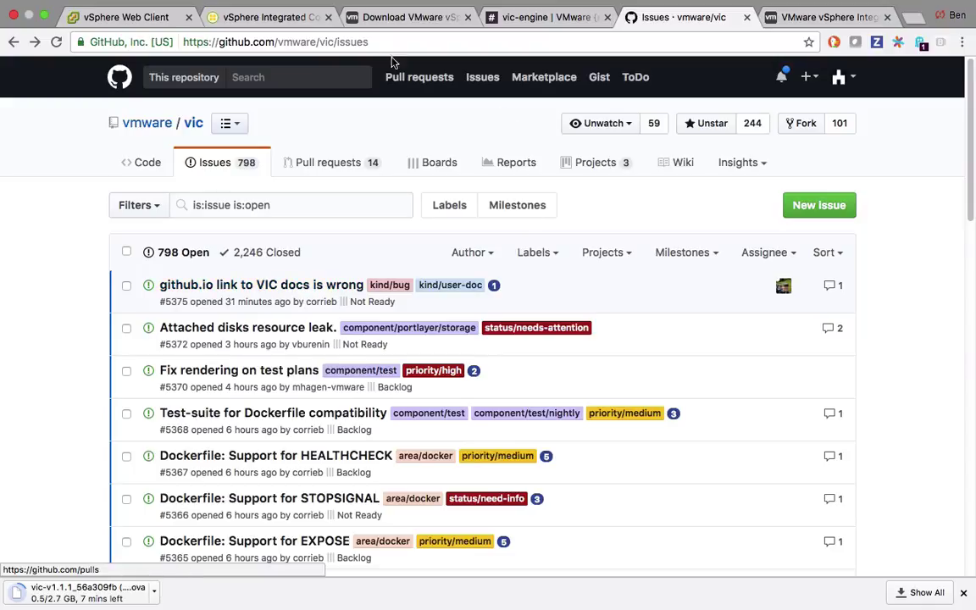
click(309, 26)
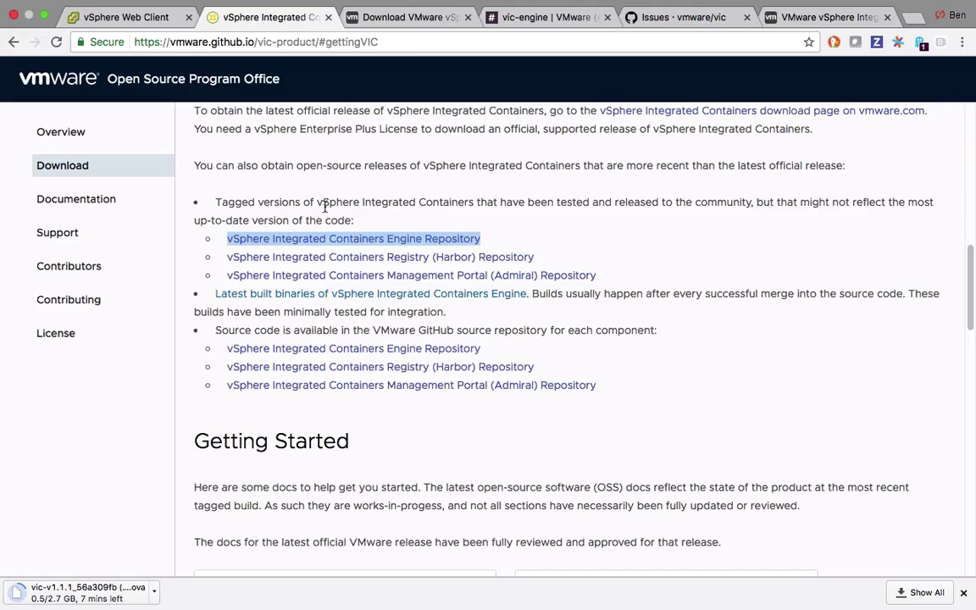
scroll(330, 207, up, 10)
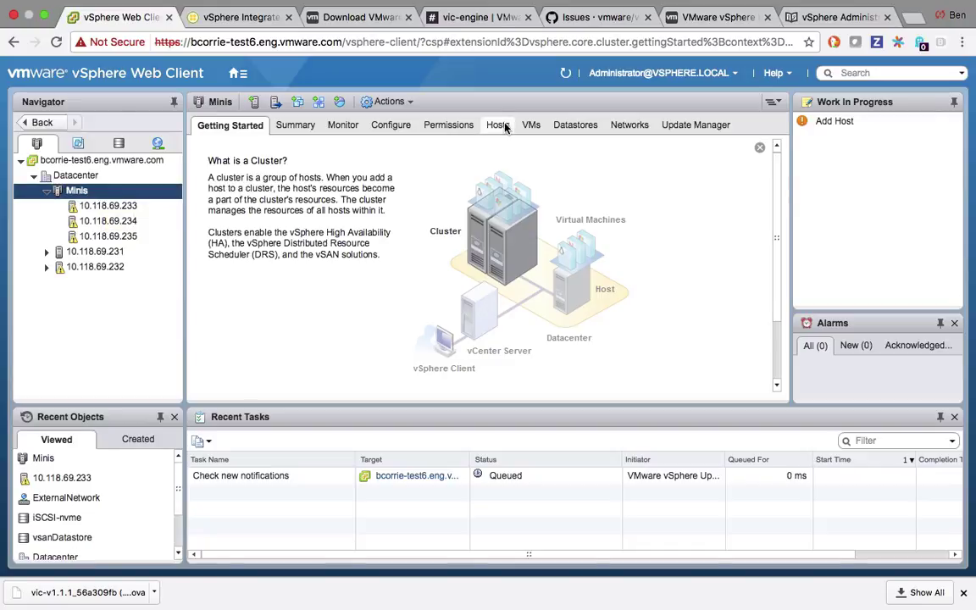
Open the Minis cluster's configuration, then switch to Storage to see the iSCSI-nvme datastore summary.
click(400, 125)
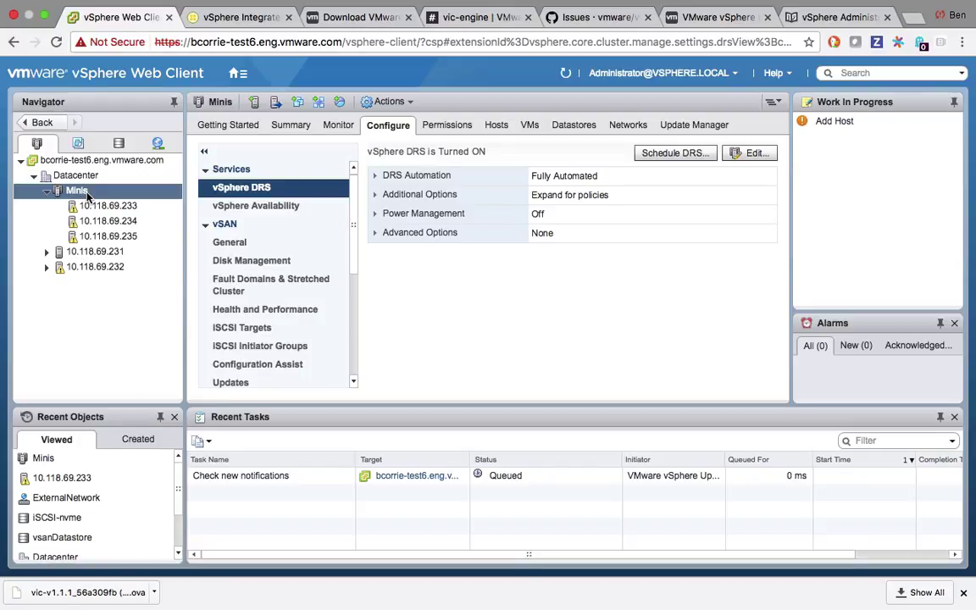
click(120, 143)
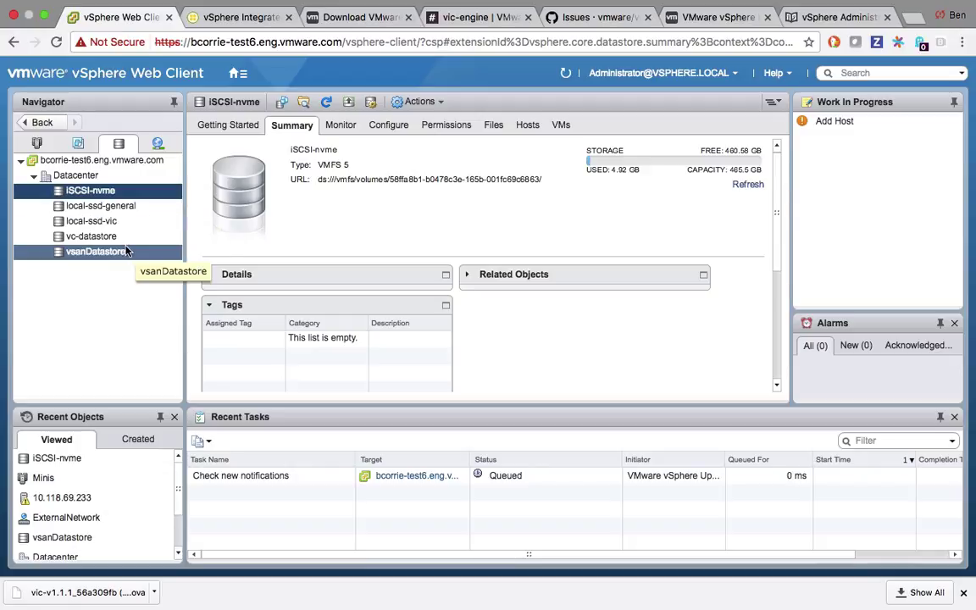
Check vsanDatastore capacity and ExternalNetwork permissions, then go back to Hosts and Clusters.
click(127, 251)
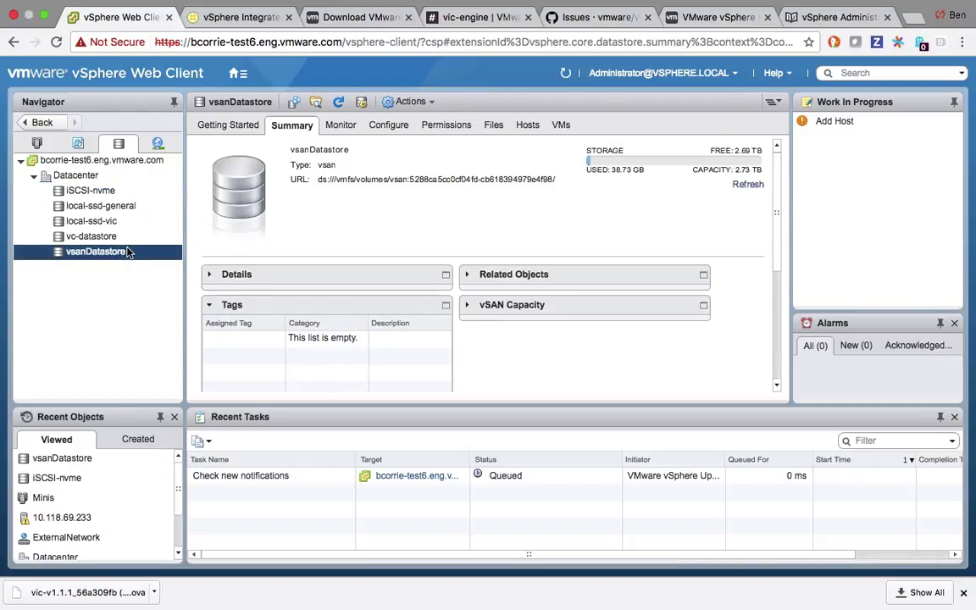
click(158, 144)
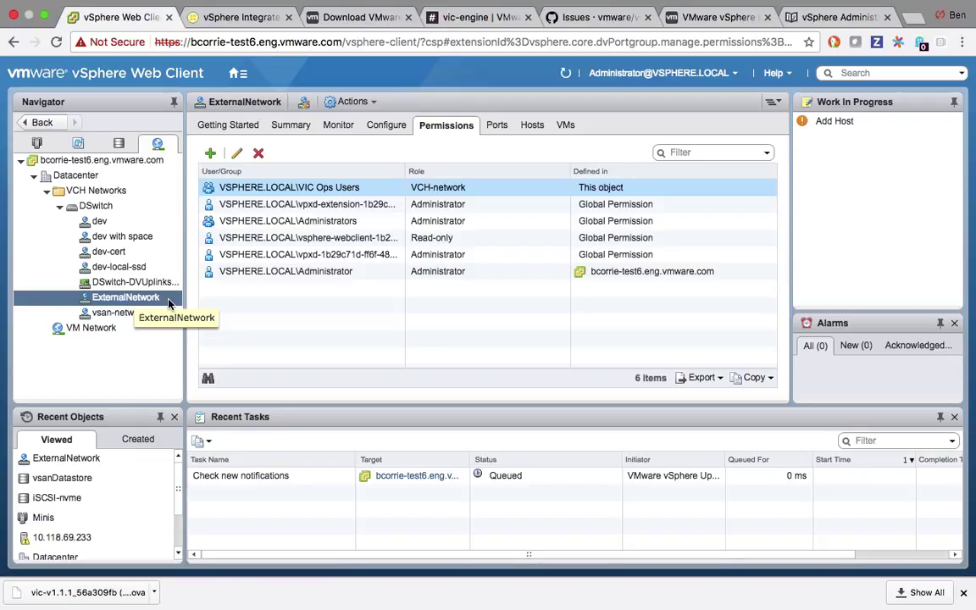
click(52, 147)
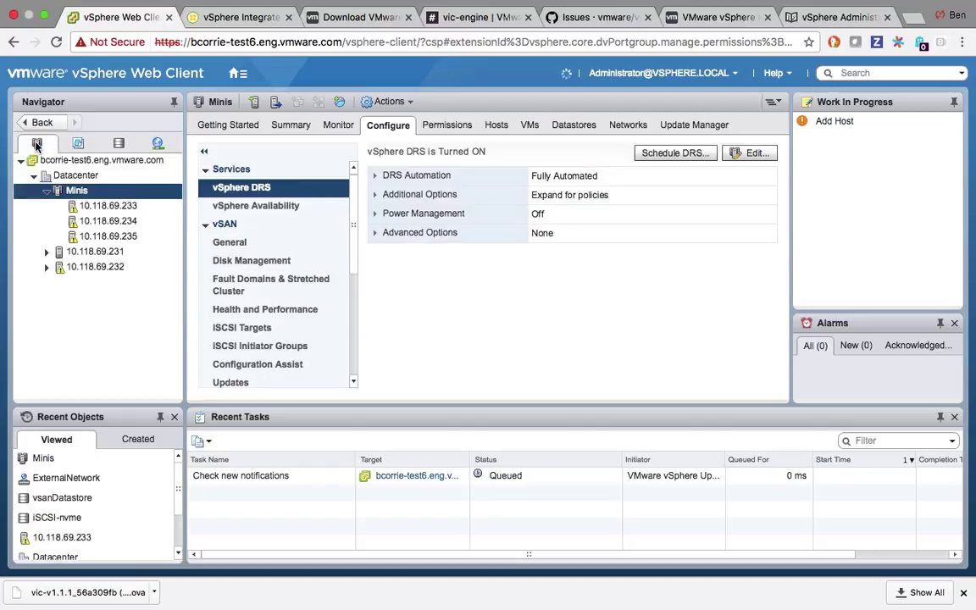
Deploy an OVF template on the Minis cluster from the downloaded local VIC .ova file.
right_click(87, 195)
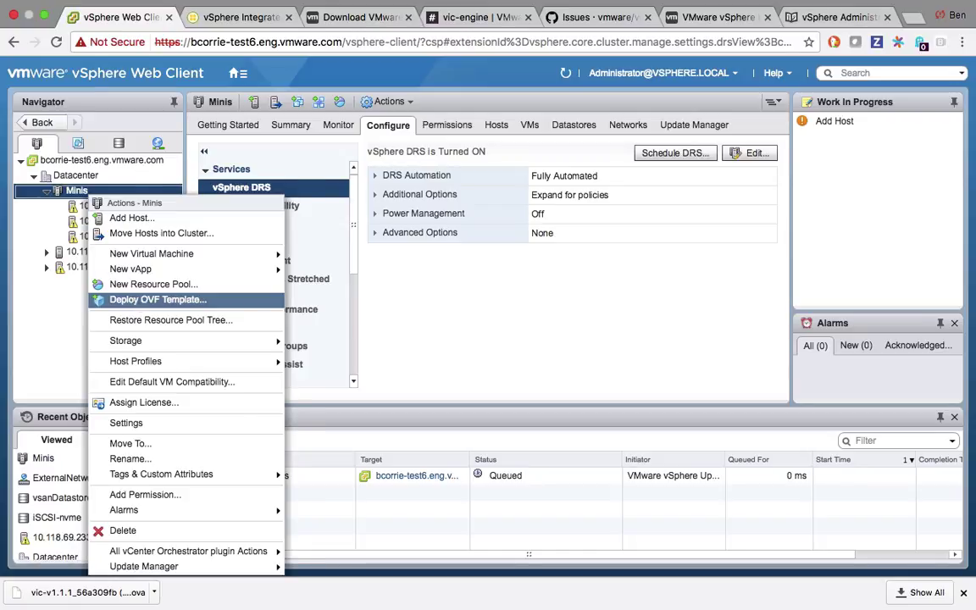
click(135, 300)
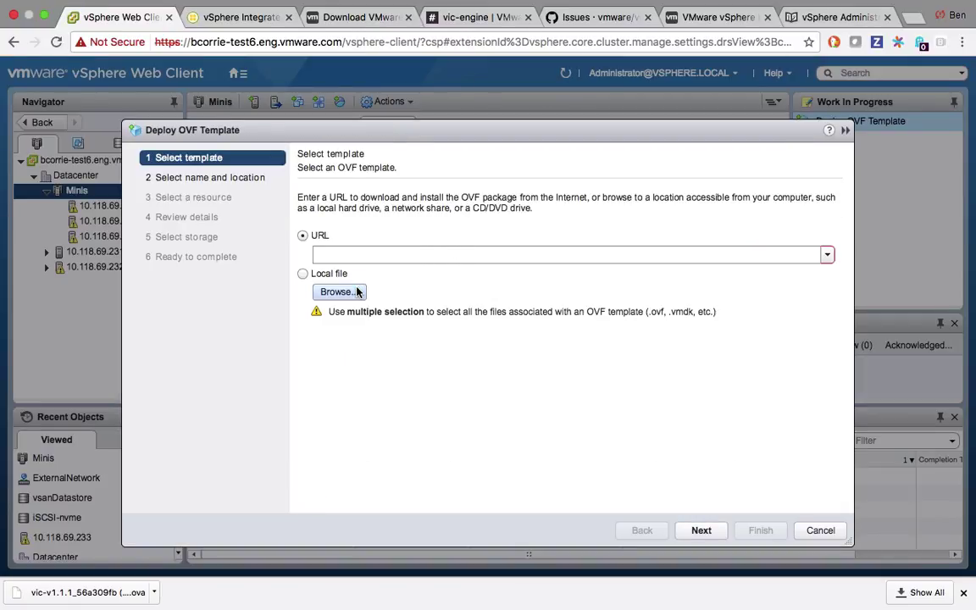
click(360, 291)
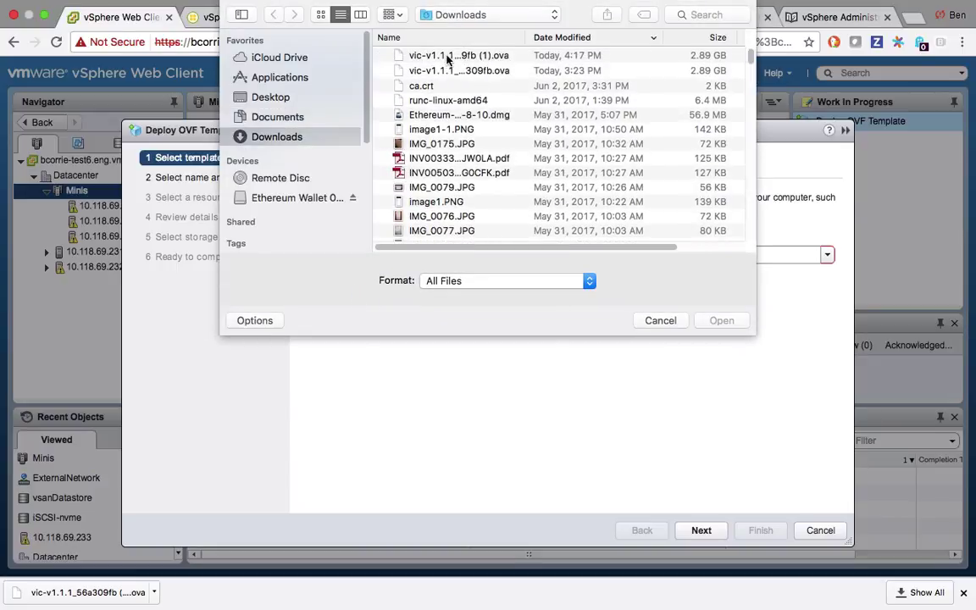
click(447, 56)
click(716, 320)
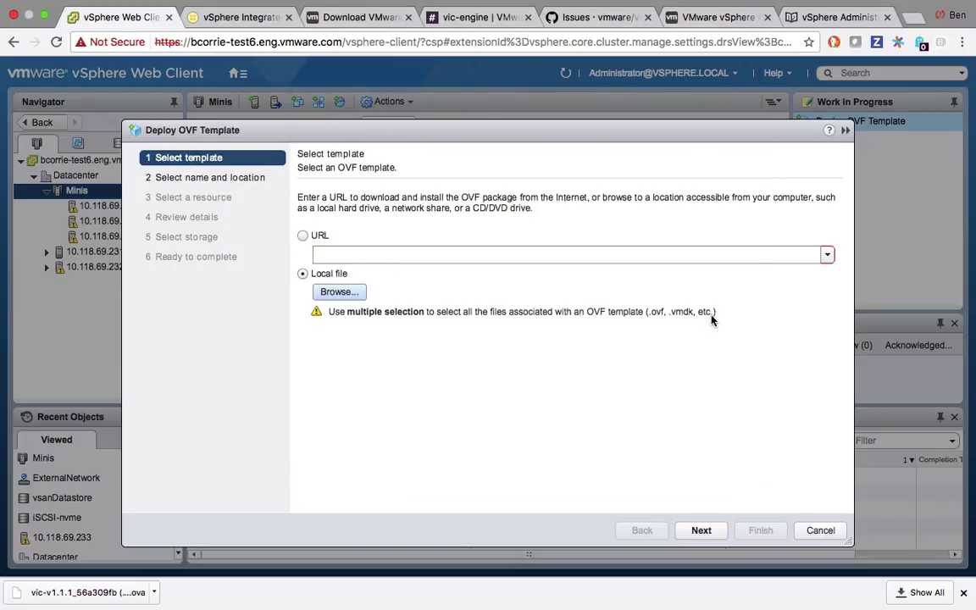
click(711, 531)
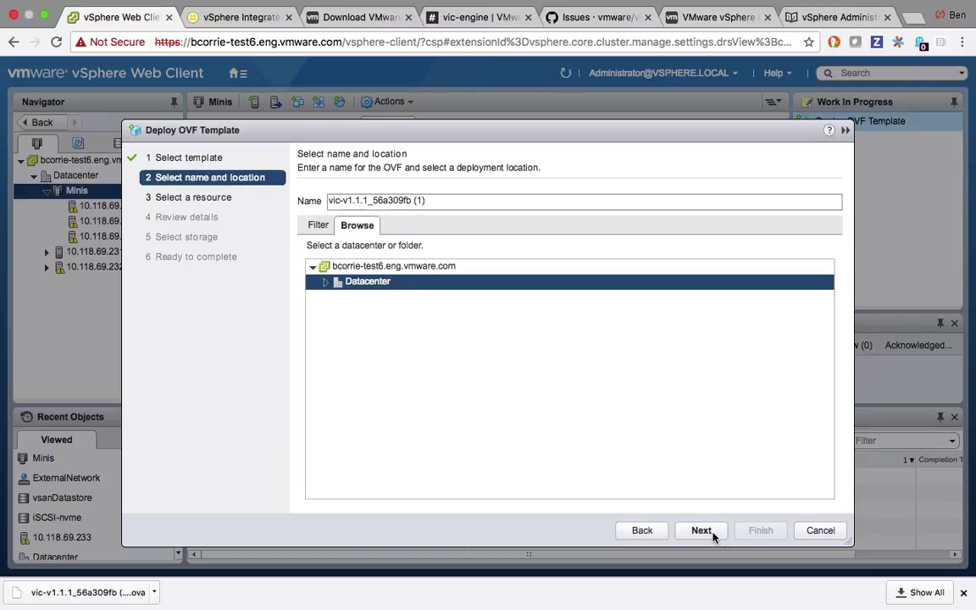
Name the VM 'VIC 1.1.1 OVA' and choose the Minis cluster as its compute resource.
drag(428, 200, 325, 199)
text(VIC 1.1)
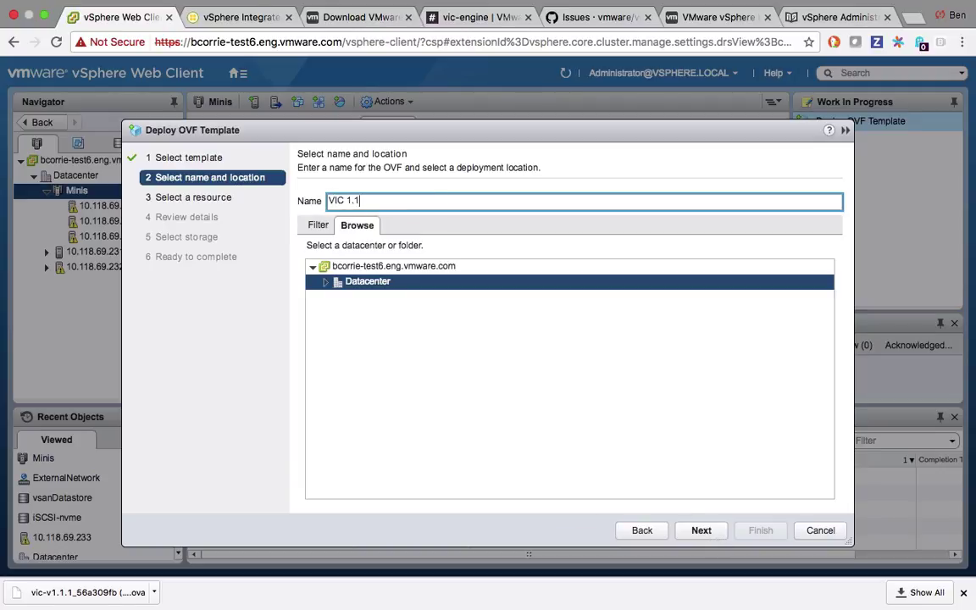
text(.1 O)
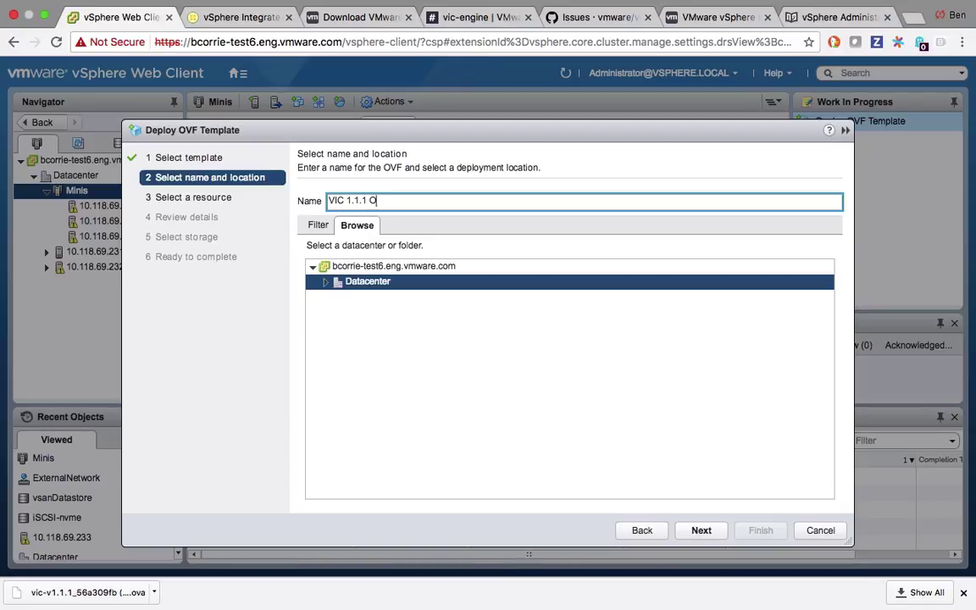
text(VA)
click(701, 531)
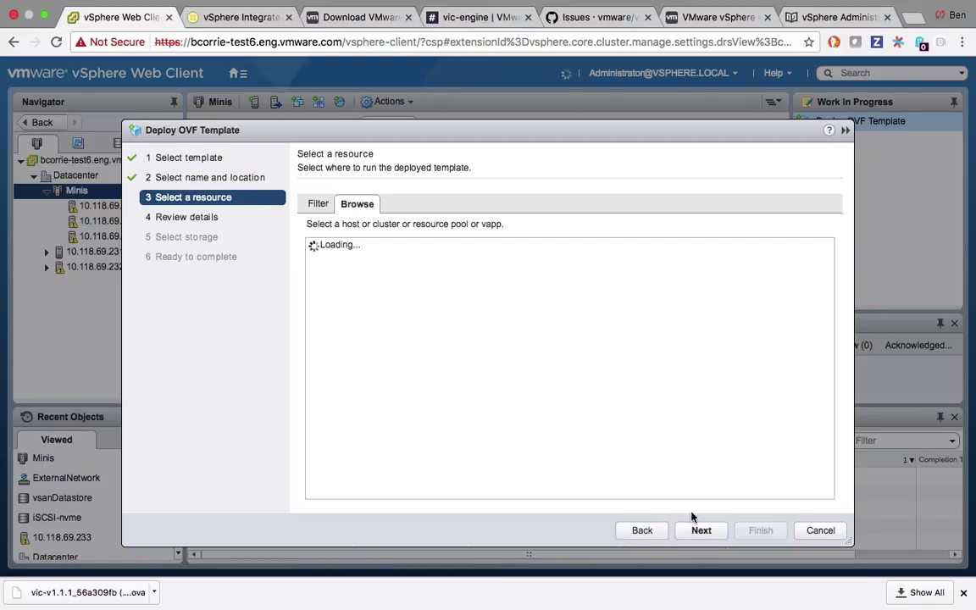
click(331, 276)
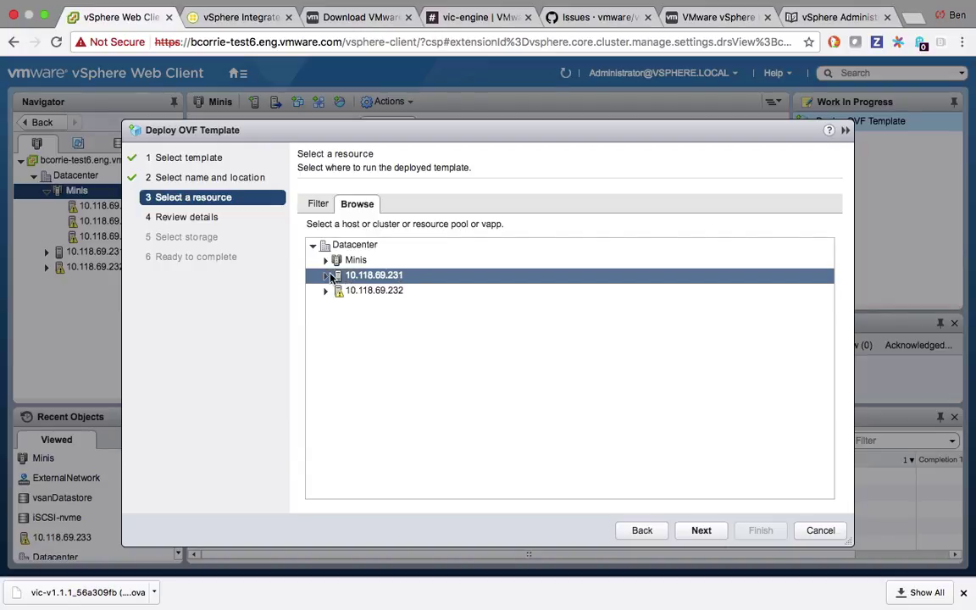
click(325, 260)
click(339, 260)
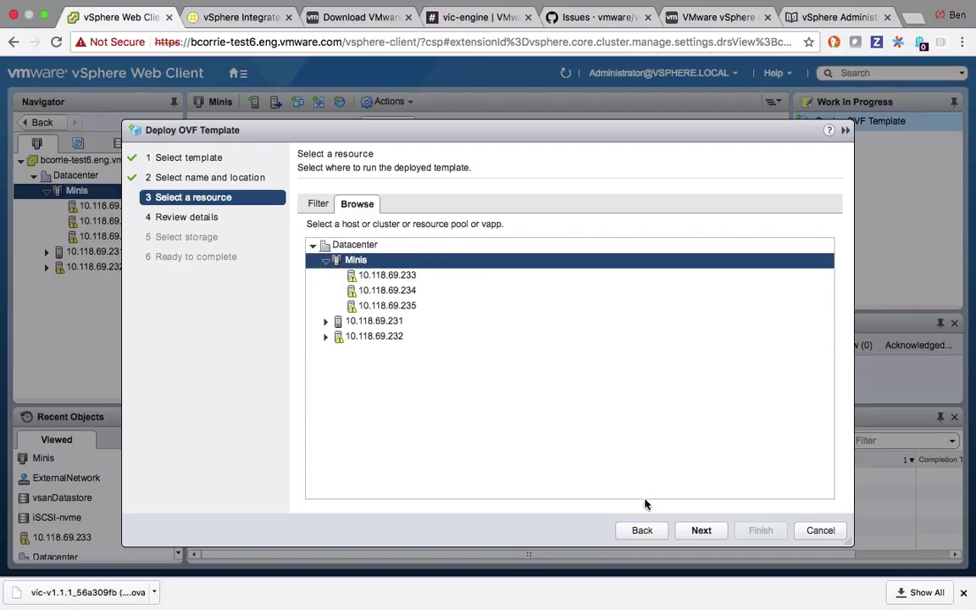
click(690, 534)
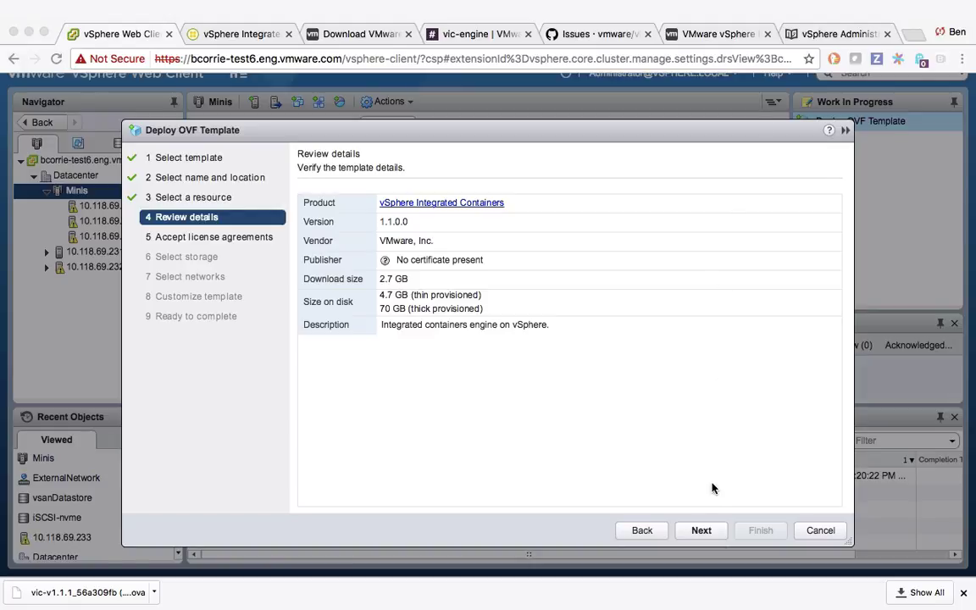
Accept the end user license agreement and store the appliance on vsanDatastore.
click(703, 530)
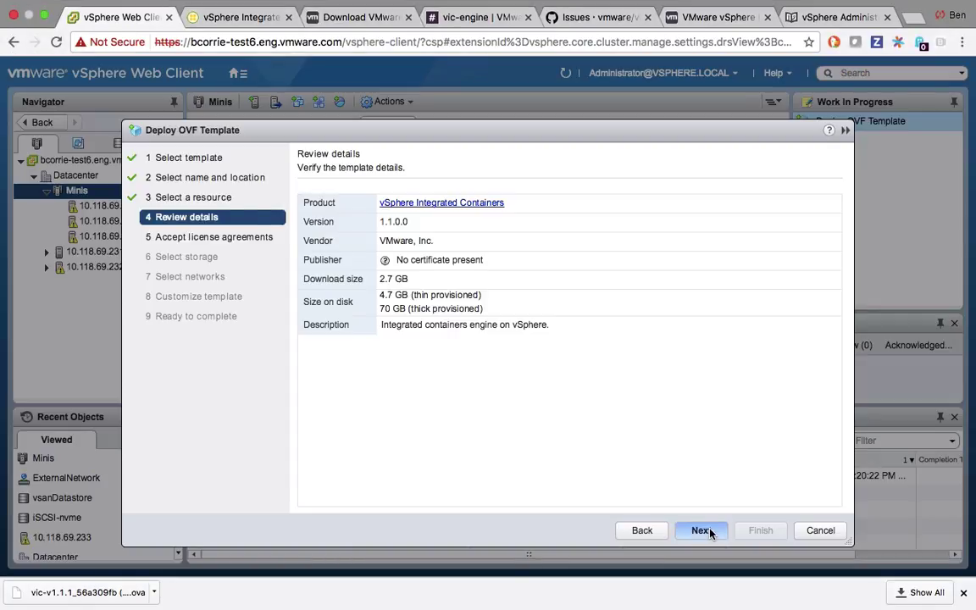
click(324, 499)
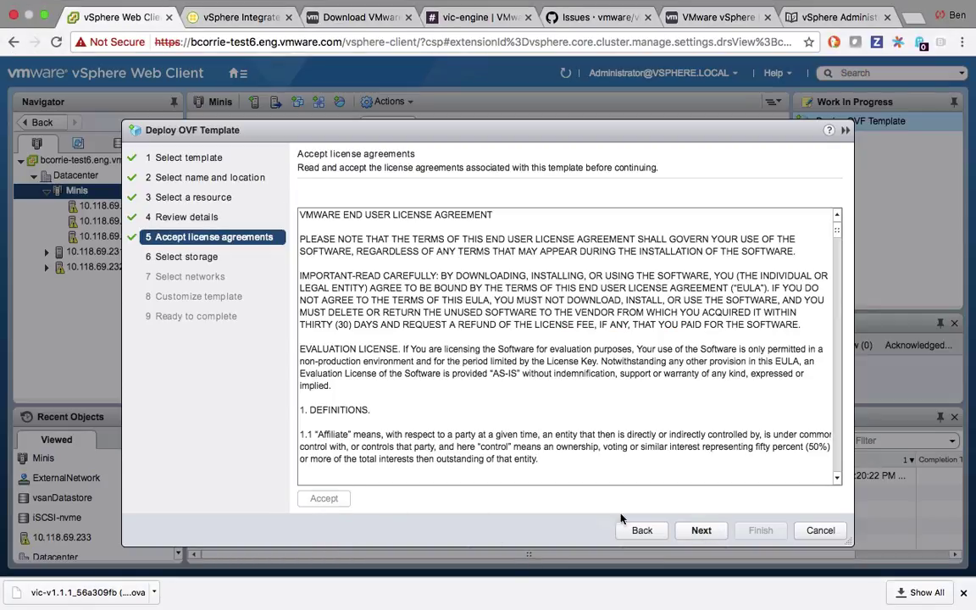
click(701, 530)
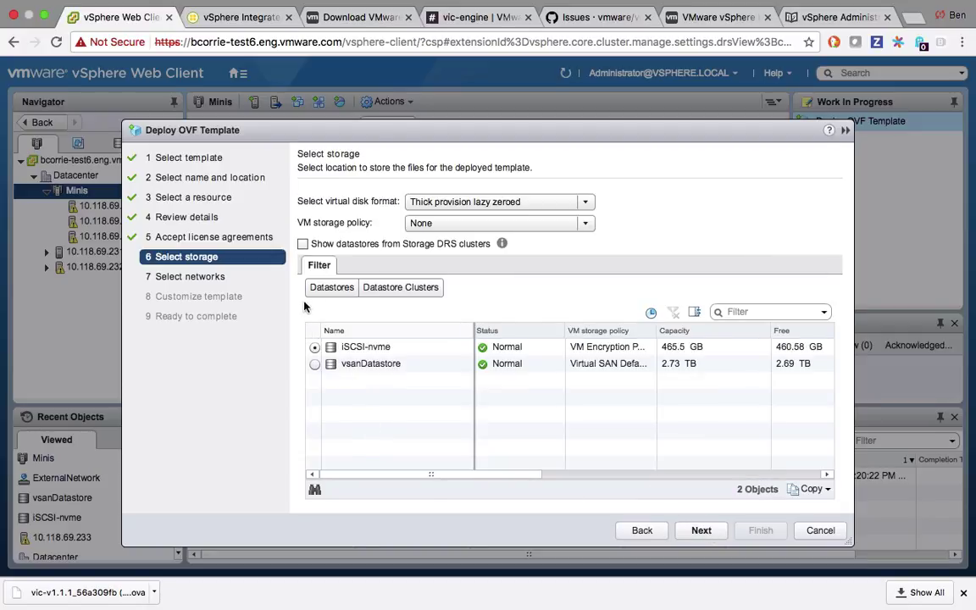
click(314, 364)
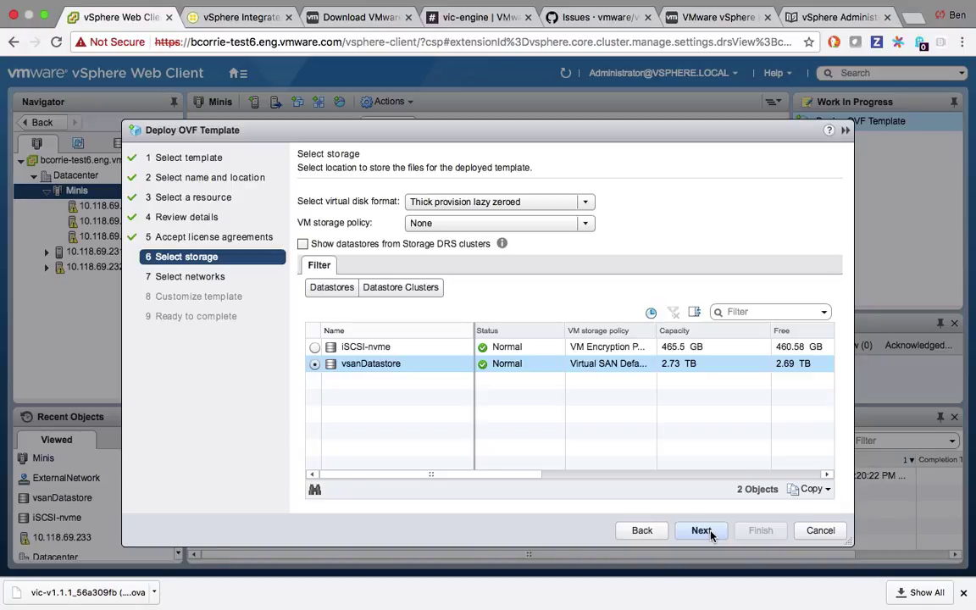
click(700, 530)
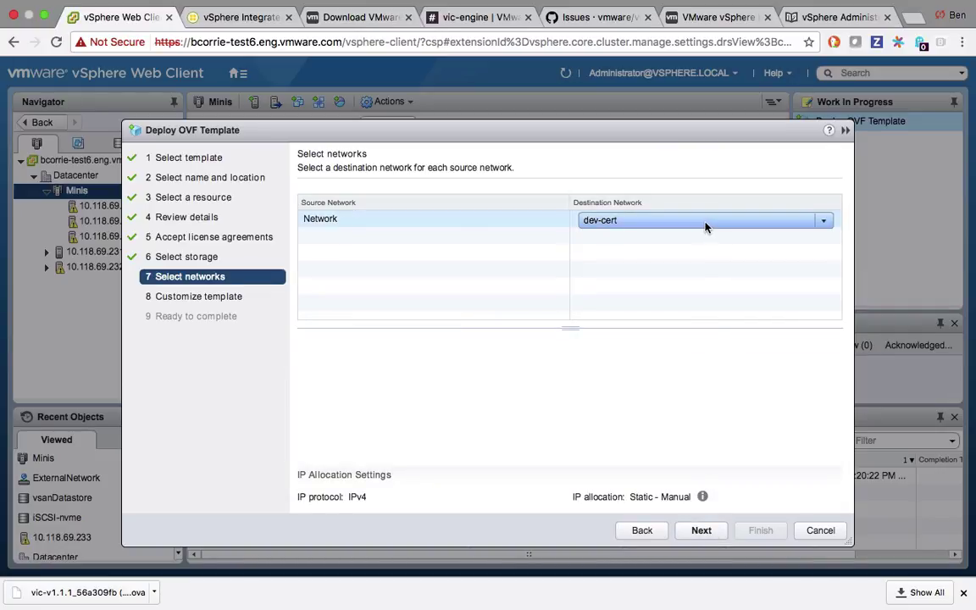
Map the appliance's network to ExternalNetwork.
click(705, 222)
click(691, 254)
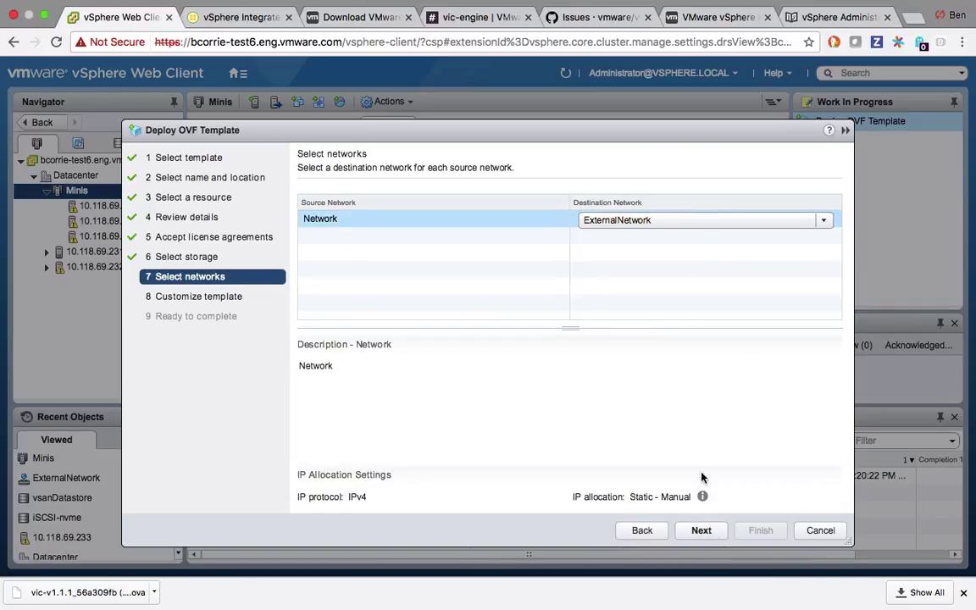
click(701, 532)
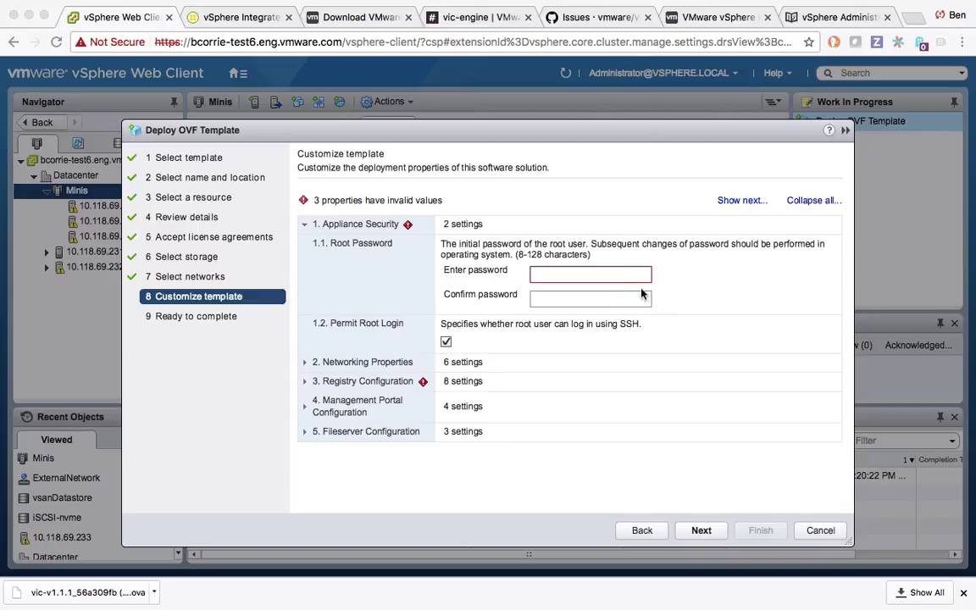
Enter and confirm the appliance's root password.
click(612, 275)
text(********)
click(606, 302)
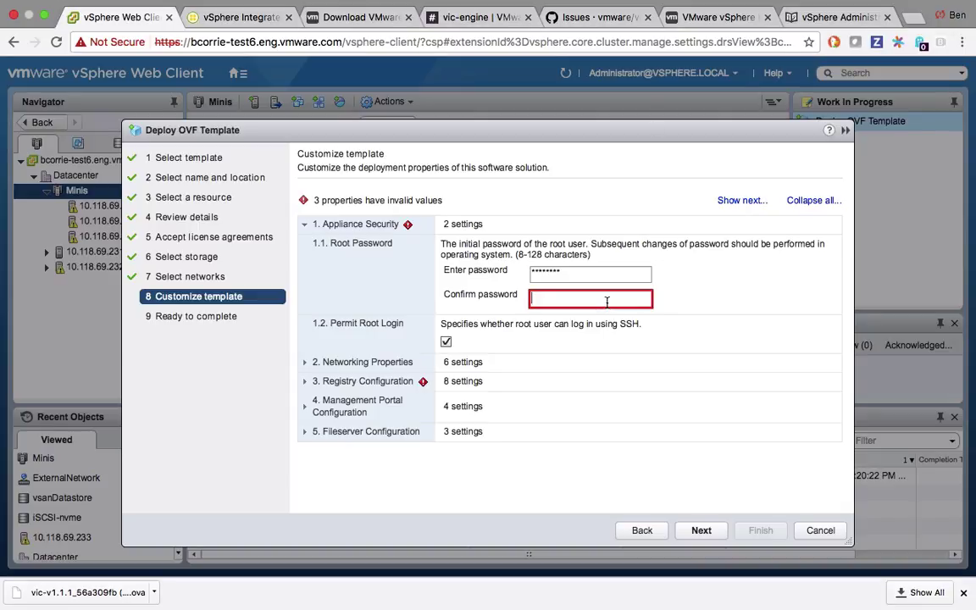
text(********)
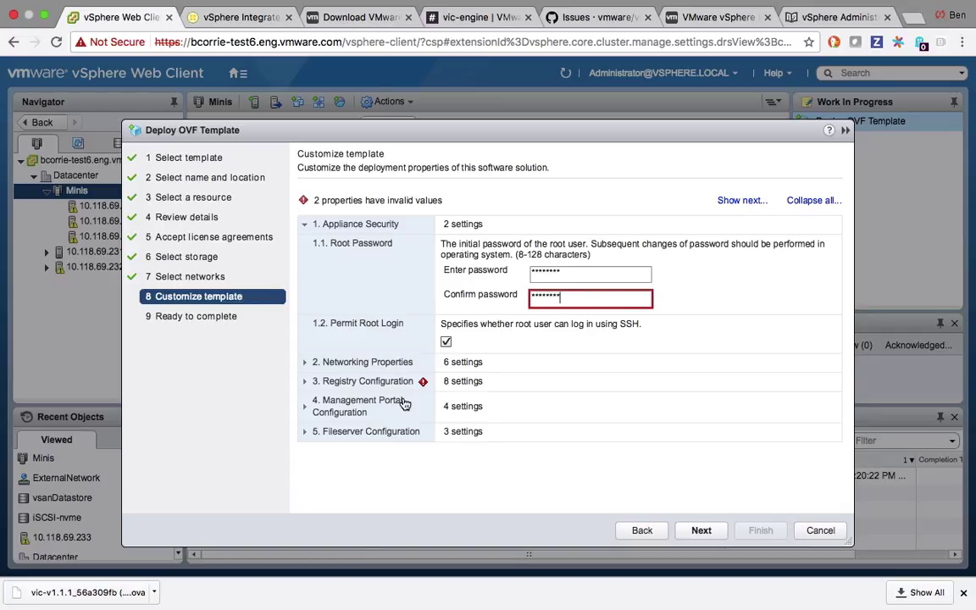
Under Networking Properties, set IP address 10.118.68.82 and netmask 255.255.254.0.
click(304, 362)
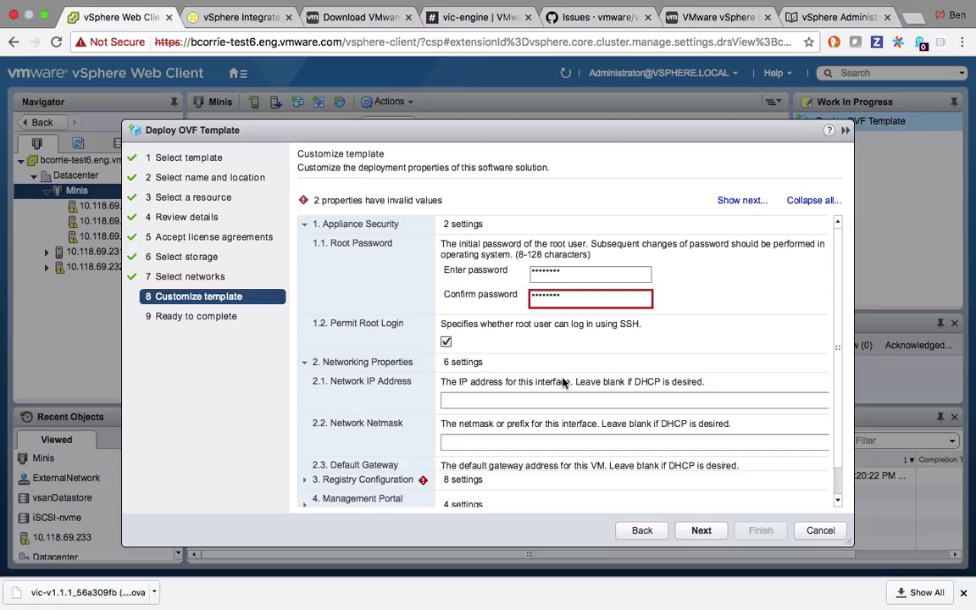
scroll(563, 382, down, 2)
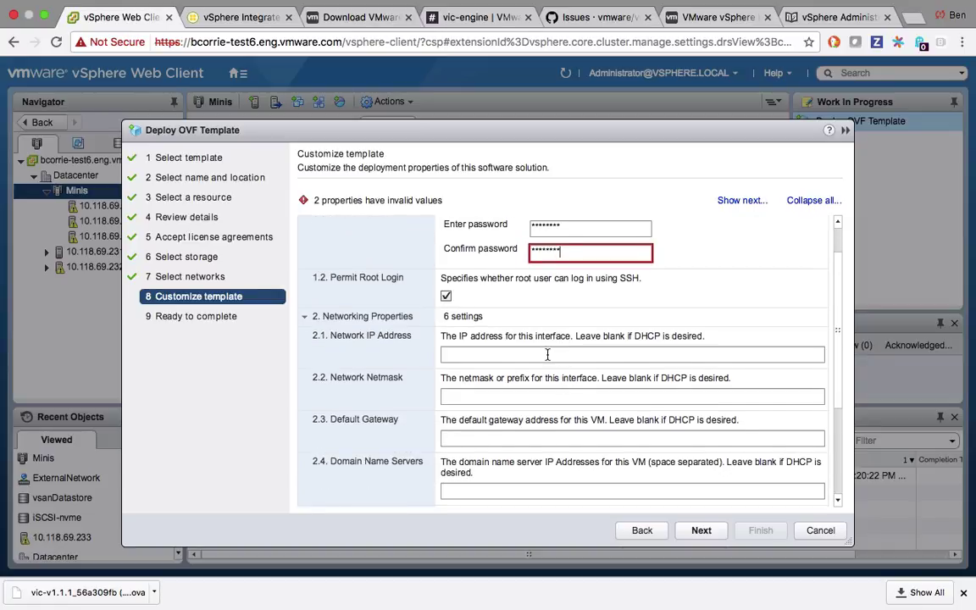
scroll(842, 335, down, 3)
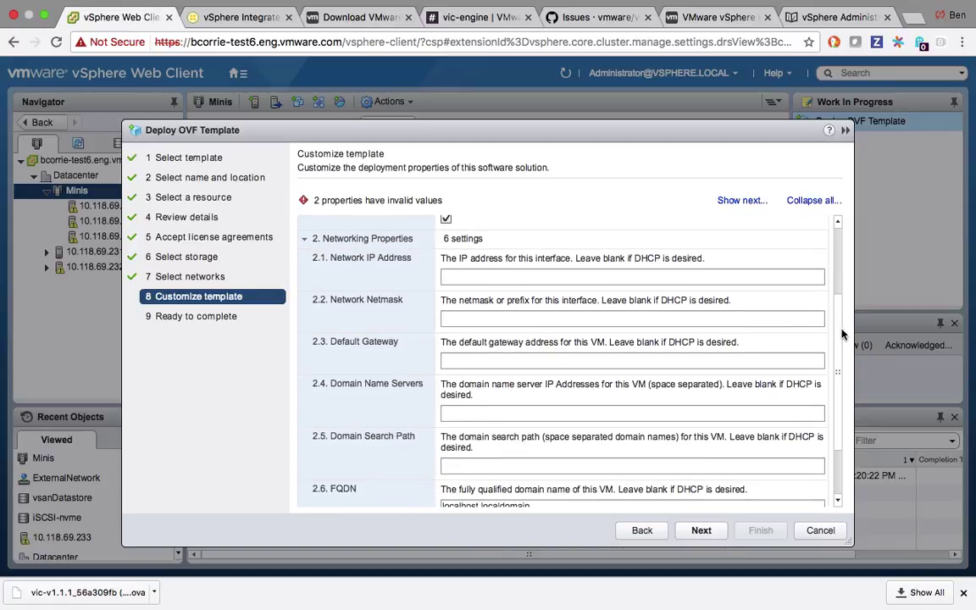
click(665, 273)
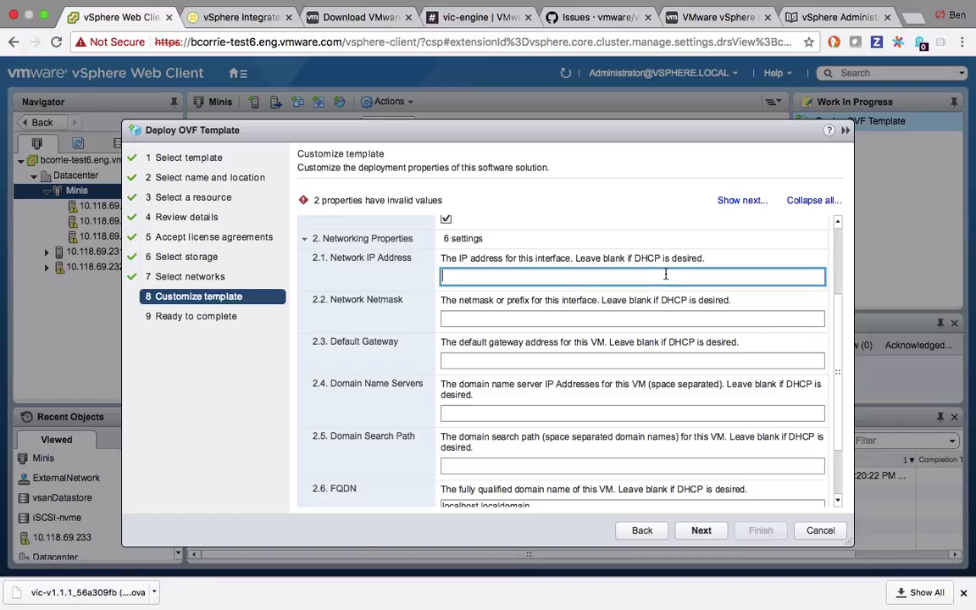
text(10.118.68.82)
key(Tab)
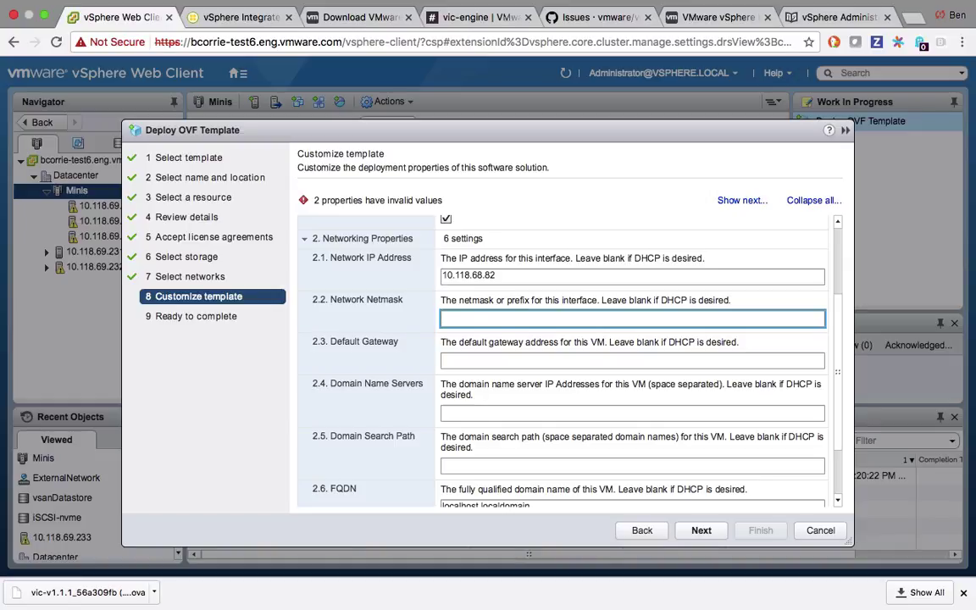
text(255.255.254.0)
key(Tab)
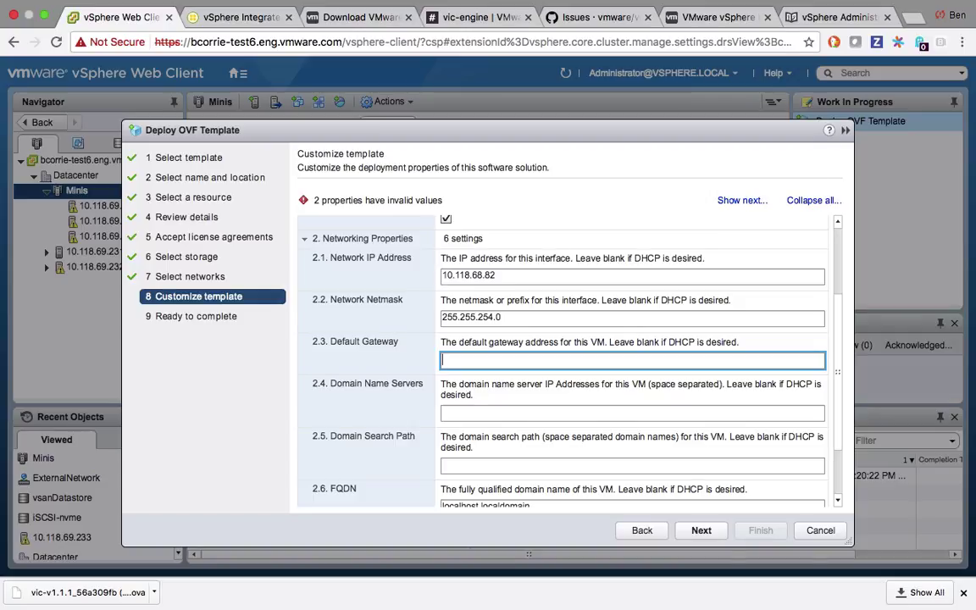
key(super+Tab)
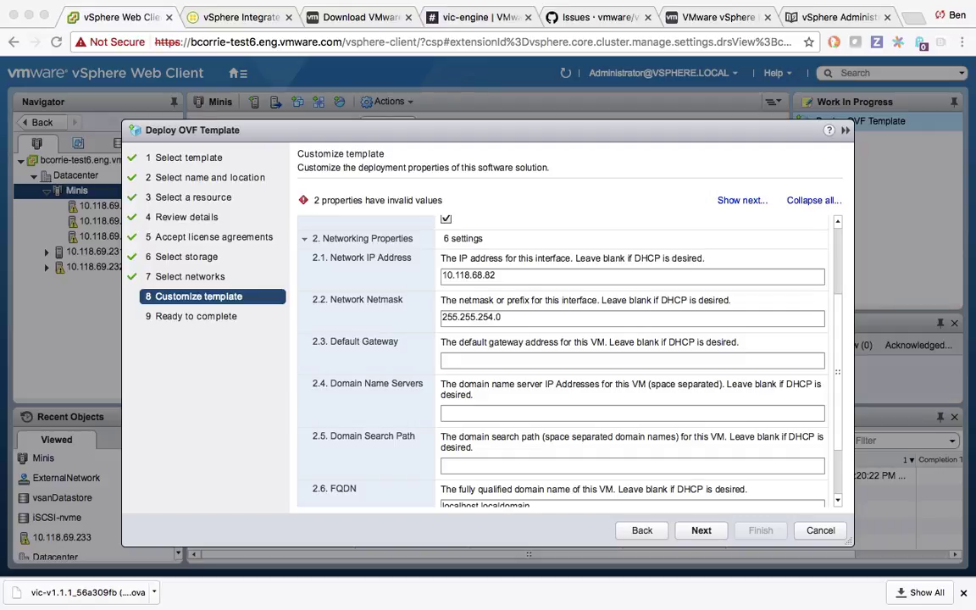
Paste gateway 10.118.69.253 and DNS servers 10.113.61.110 and 10.113.61.111.
click(543, 358)
text(10.118.69.253)
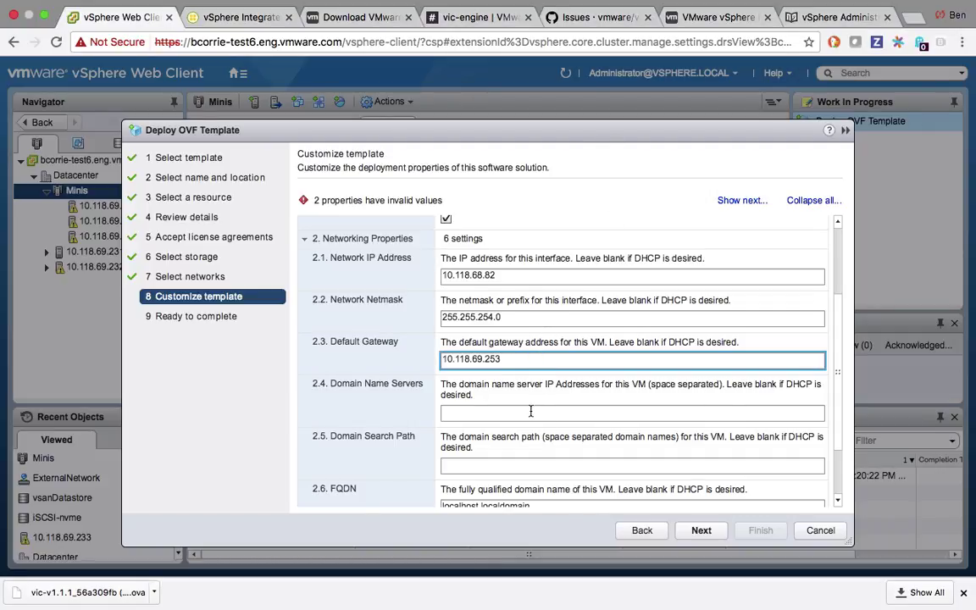
click(530, 411)
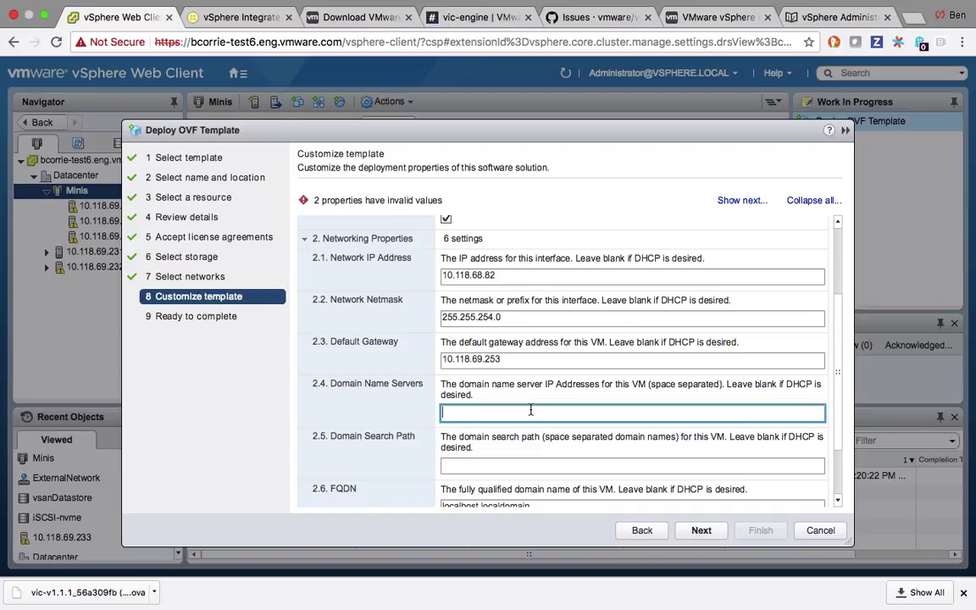
key(super+Tab)
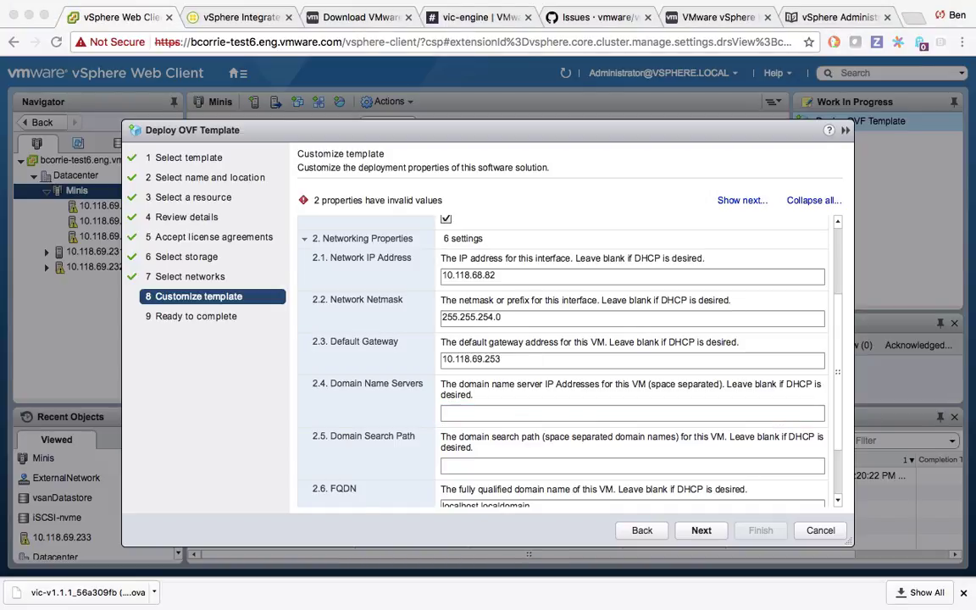
click(545, 411)
text(10.113.61.110)
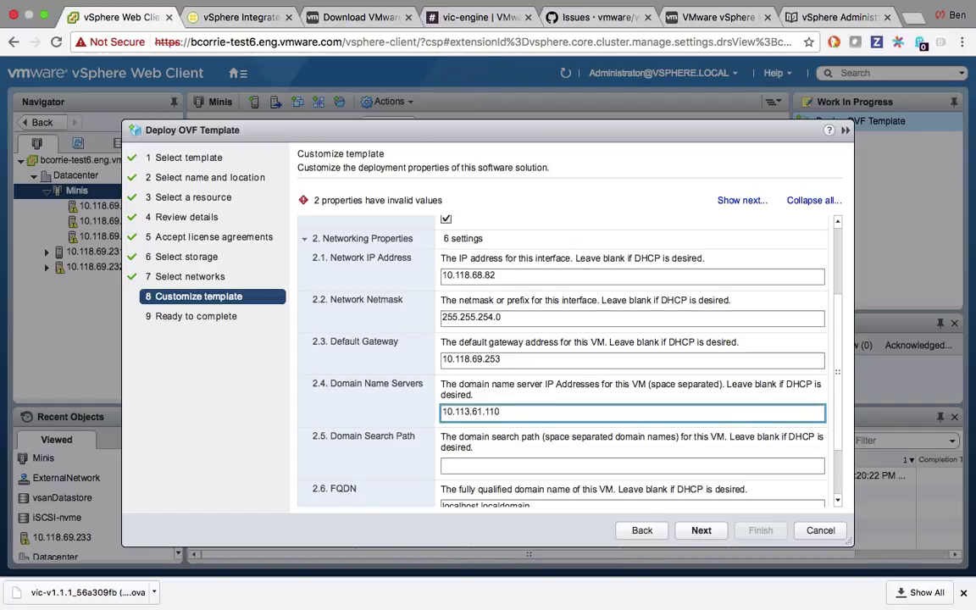
key(super+Tab)
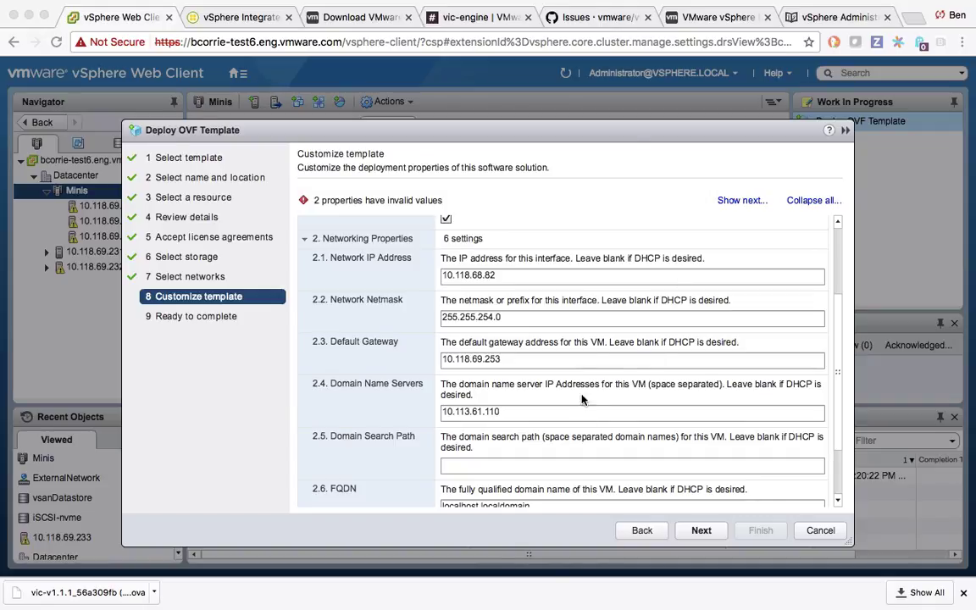
click(582, 418)
text(10.113.61.111)
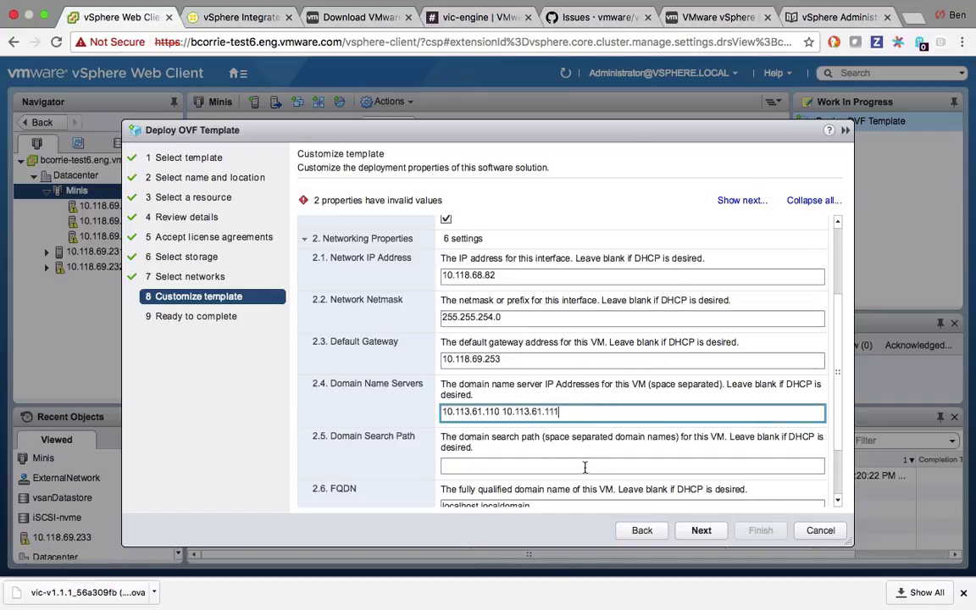
Set search path eng.vmware.com, replace the localhost FQDN with the appliance hostname, and expand Registry Configuration.
click(583, 465)
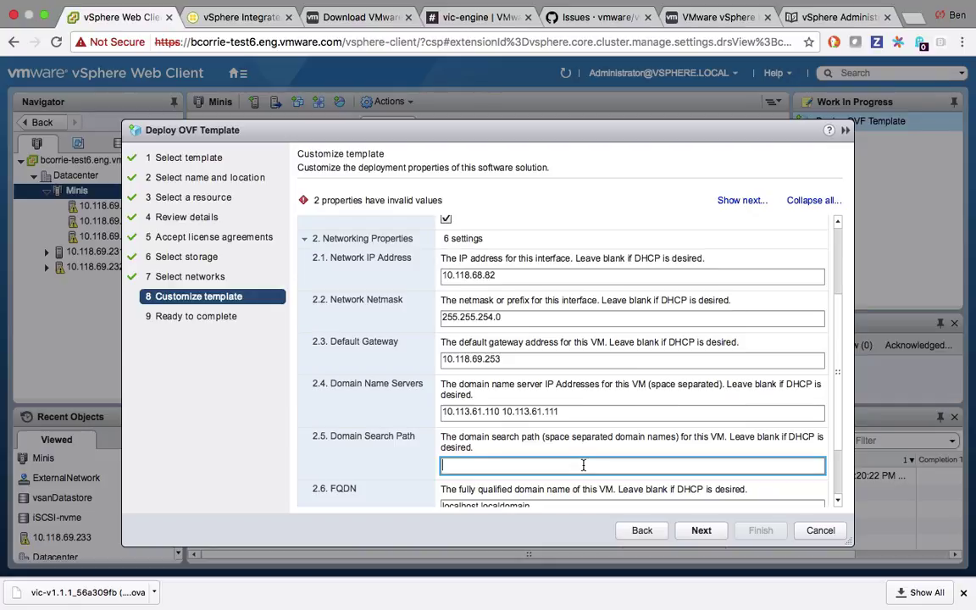
text(eng.vmware.com)
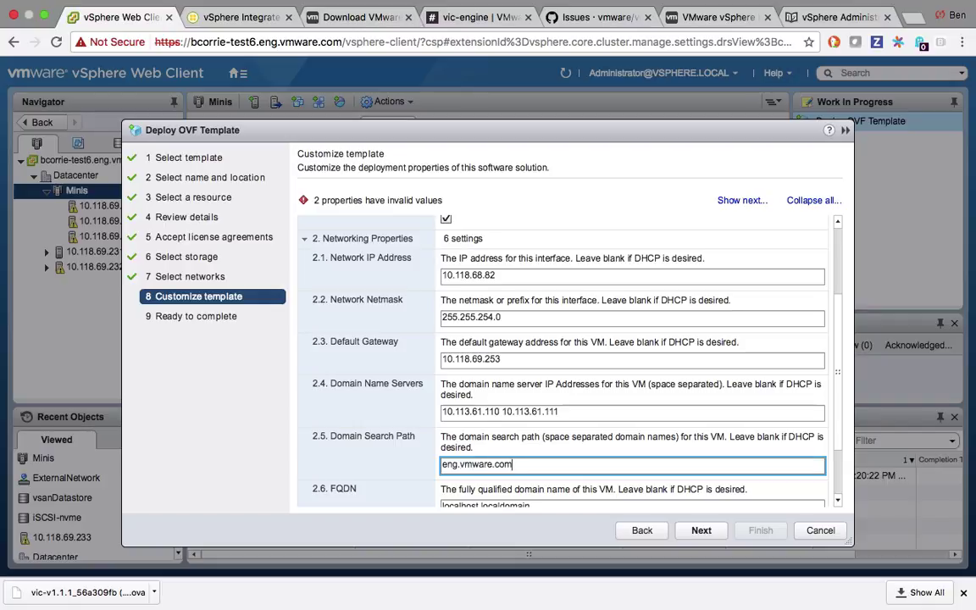
scroll(580, 434, down, 2)
click(577, 436)
drag(569, 435, 388, 438)
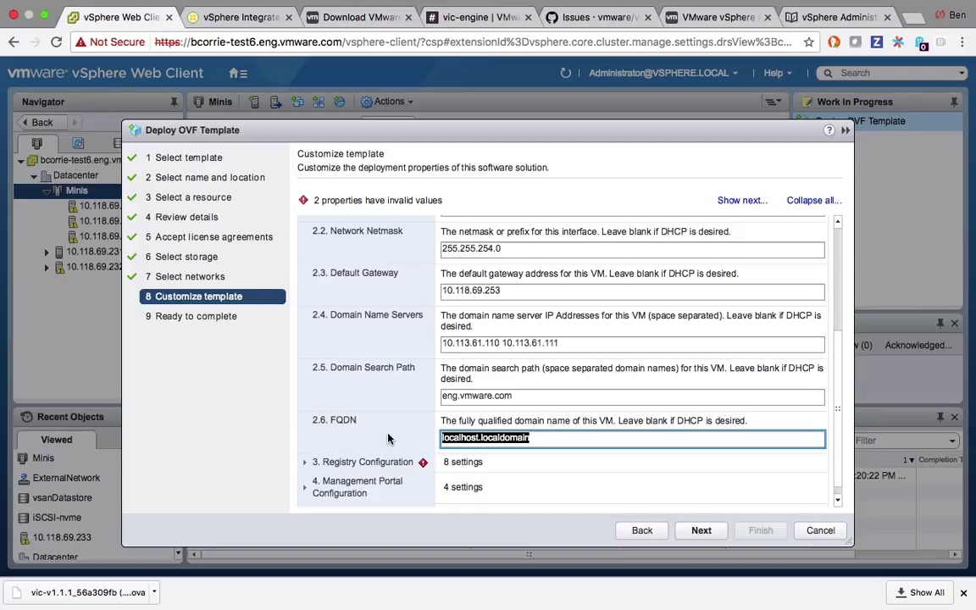
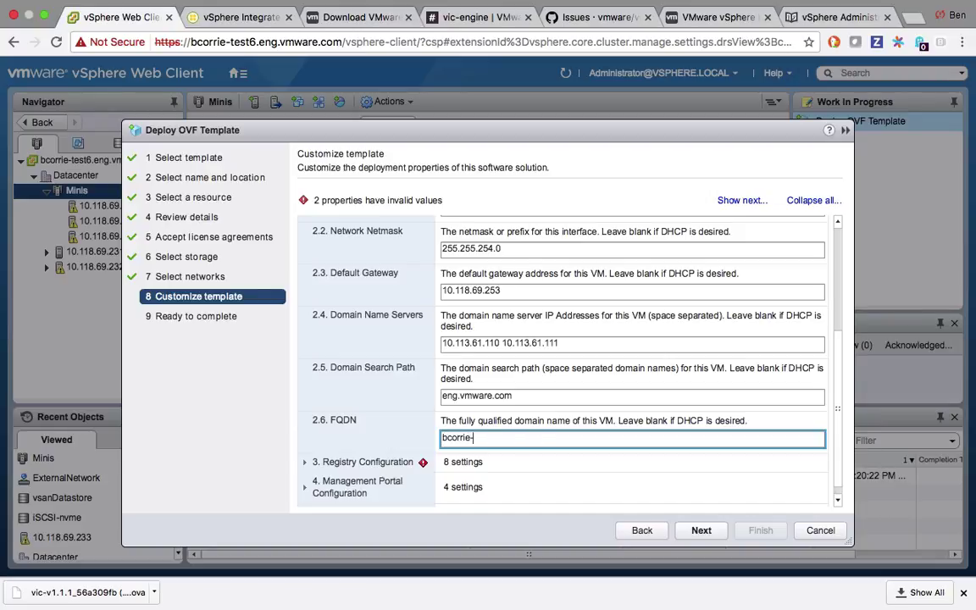
key(Tab)
scroll(395, 280, down, 1)
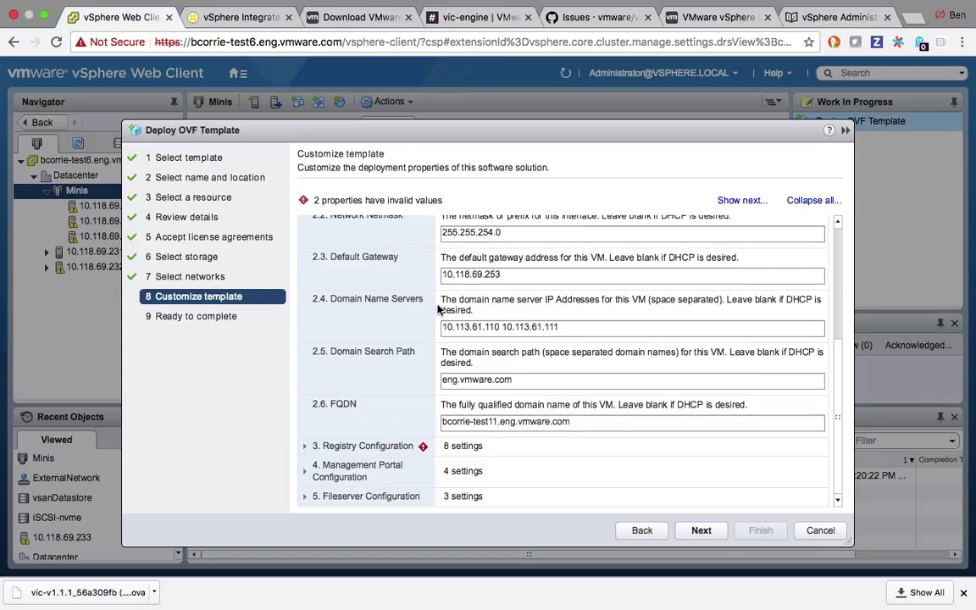
click(310, 447)
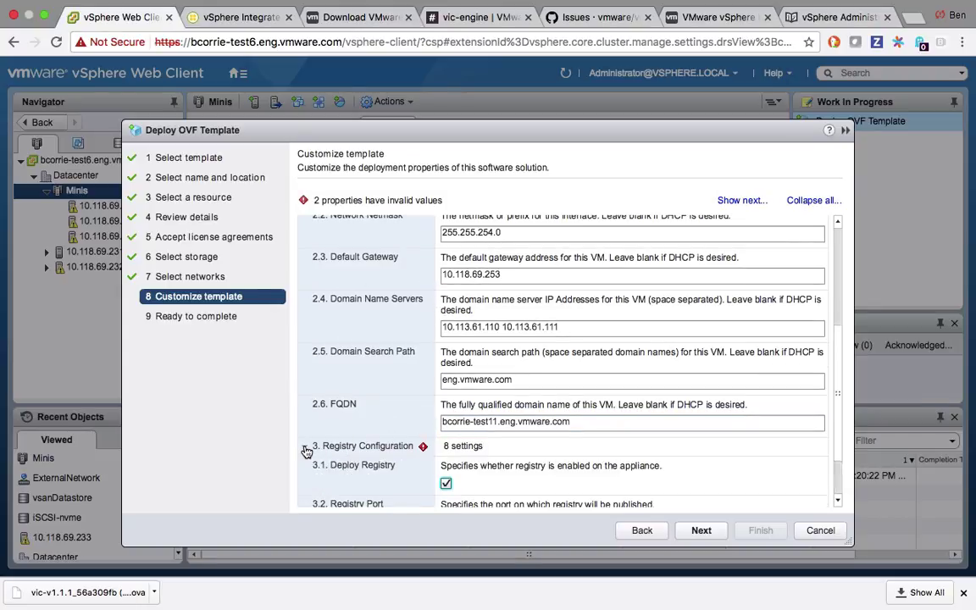
Enter and confirm the registry admin password and the database password.
scroll(508, 402, down, 5)
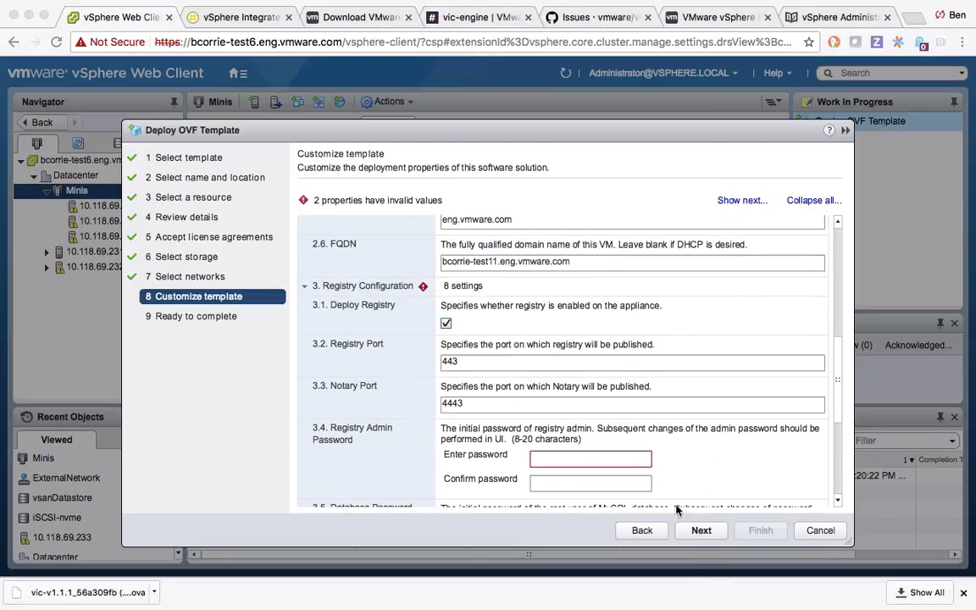
click(573, 462)
text(********)
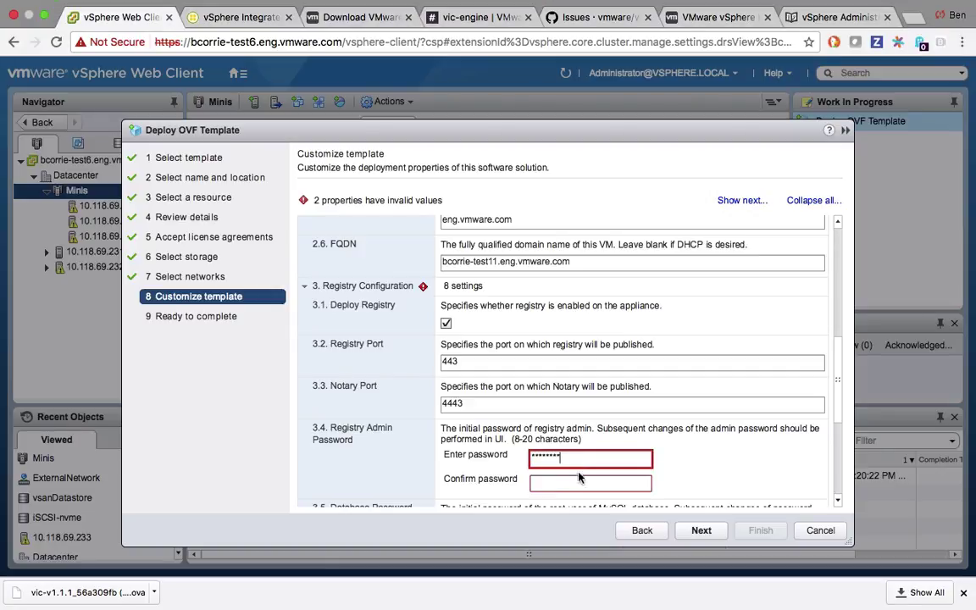
key(Tab)
text(********)
scroll(684, 419, down, 3)
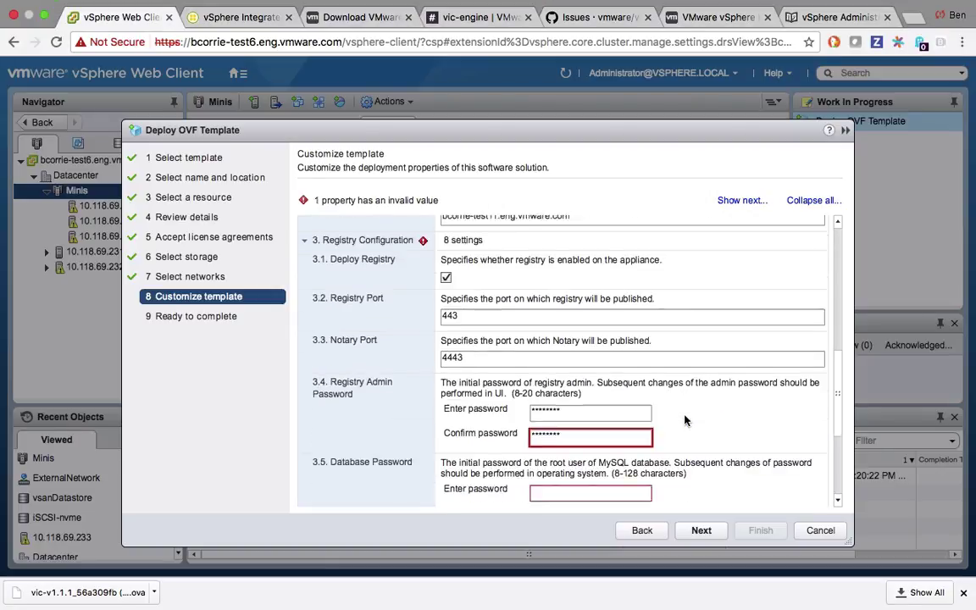
click(595, 427)
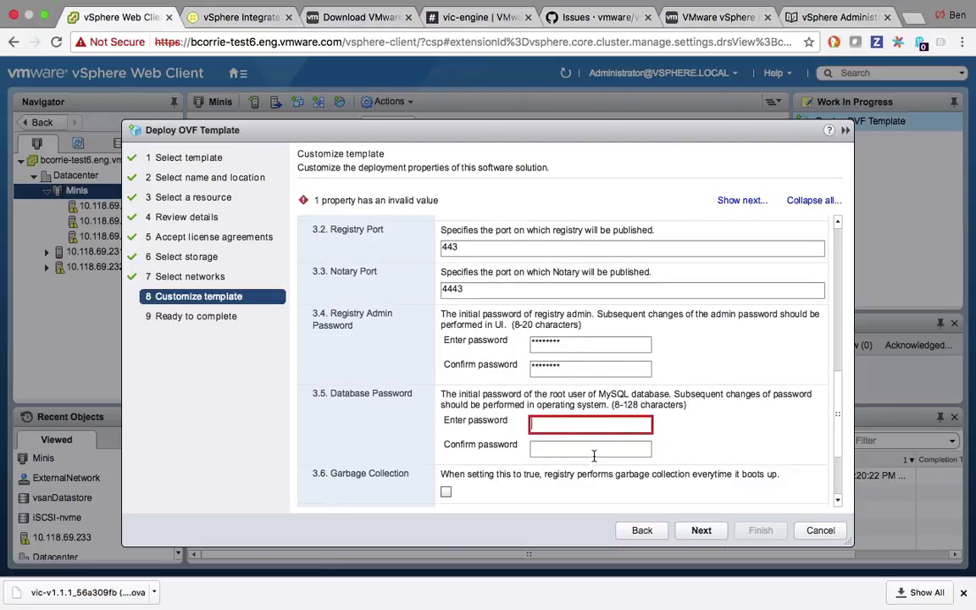
text(********)
key(Tab)
text(********)
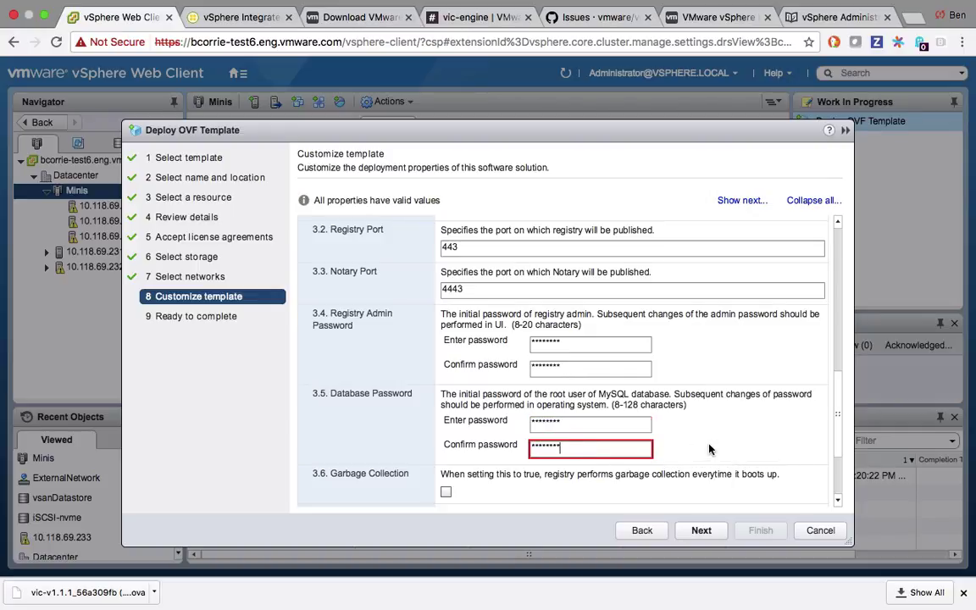
Enable registry garbage collection so every property is valid.
scroll(669, 445, down, 3)
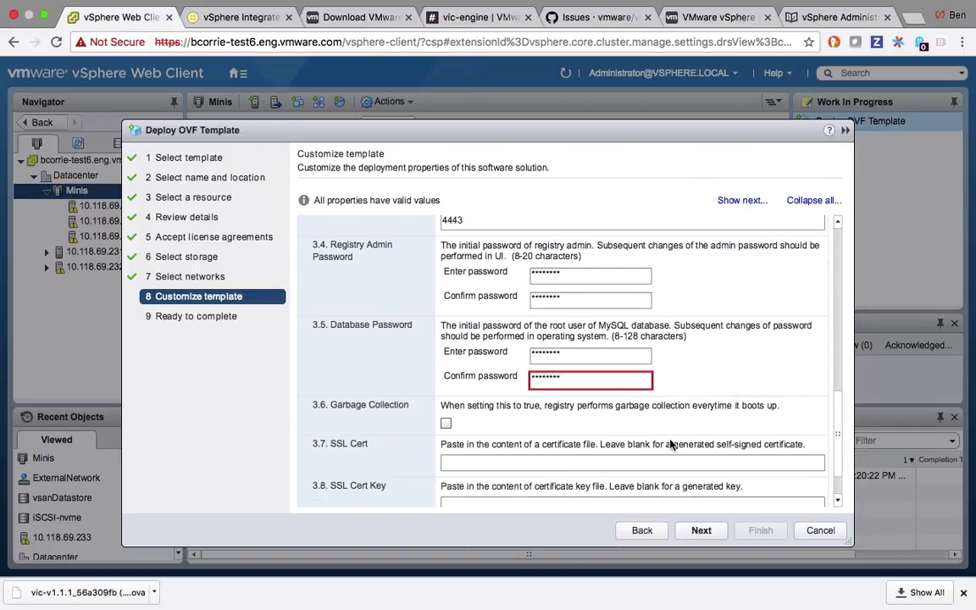
click(447, 378)
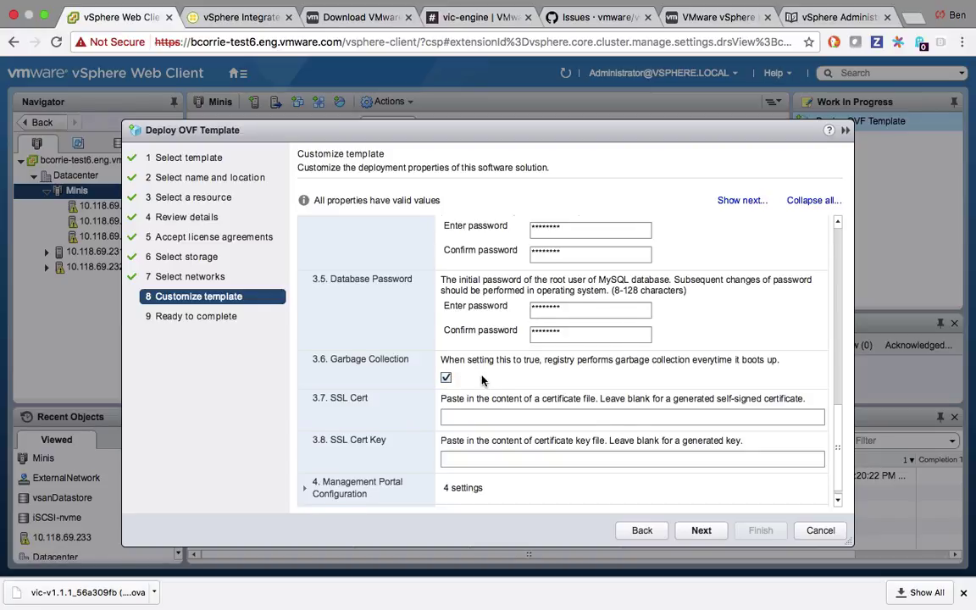
scroll(479, 381, down, 1)
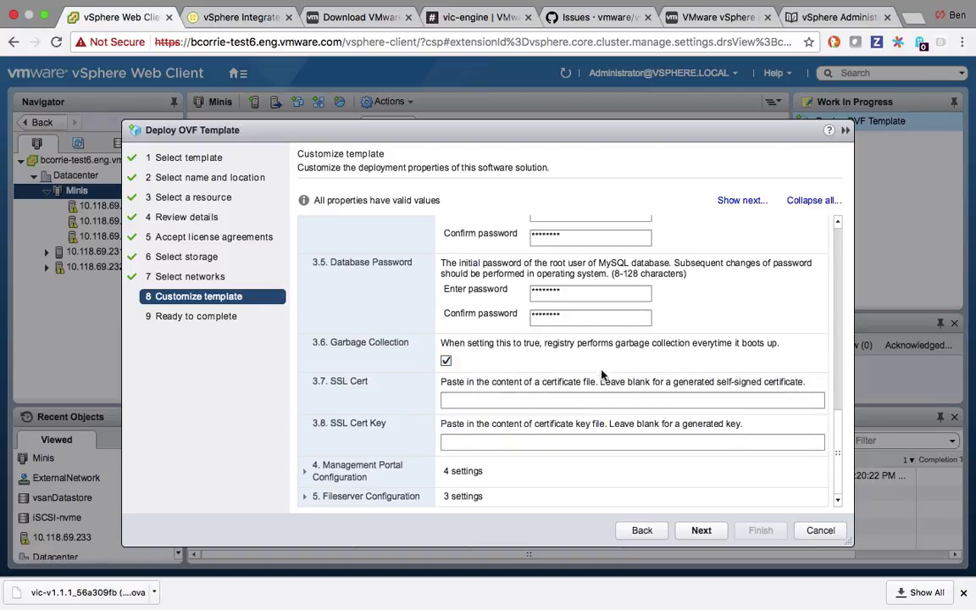
Expand and review the Management Portal (port 8282) and Fileserver (port 9443) configuration sections.
click(304, 477)
scroll(424, 408, down, 3)
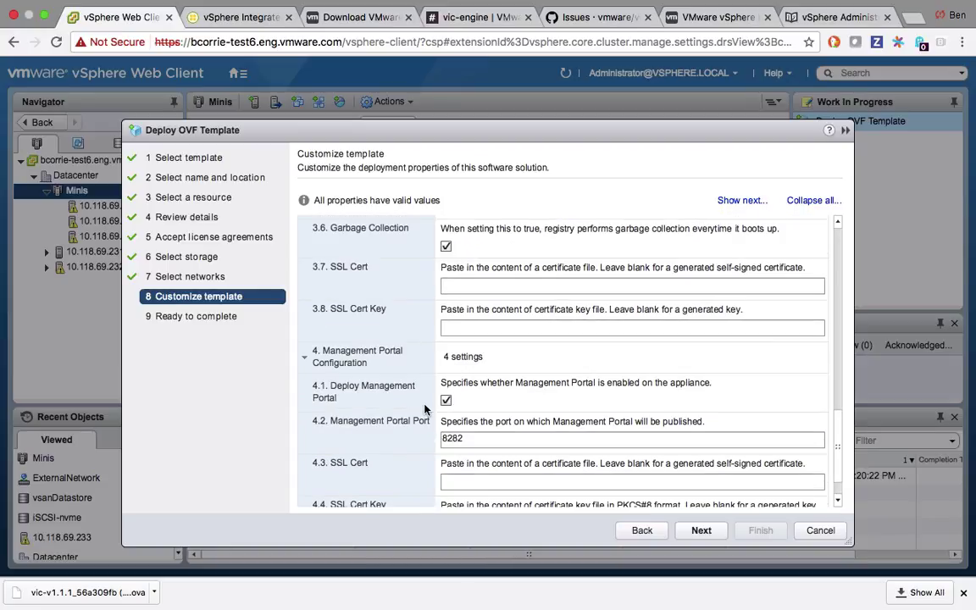
scroll(424, 408, down, 2)
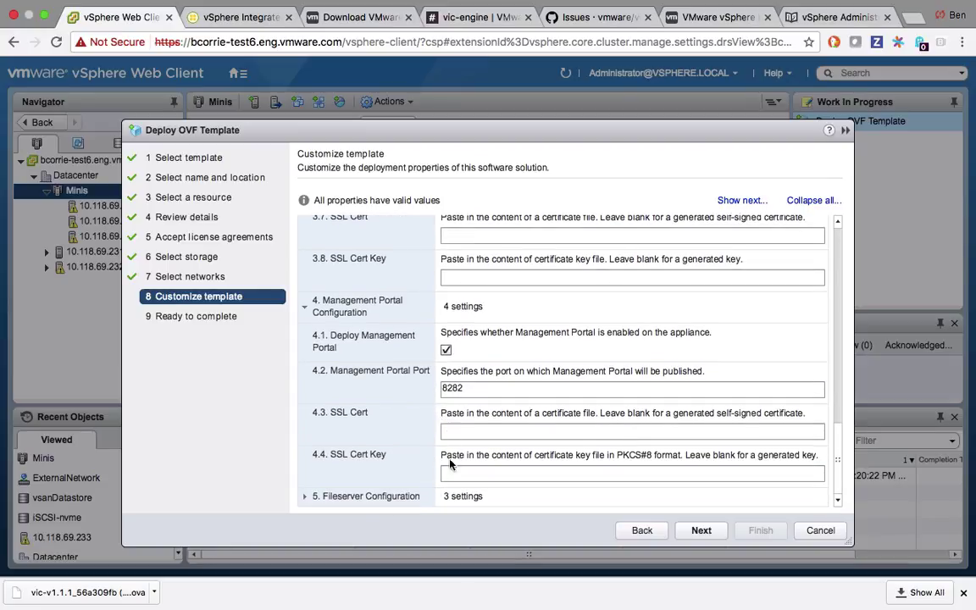
click(304, 497)
scroll(429, 443, down, 3)
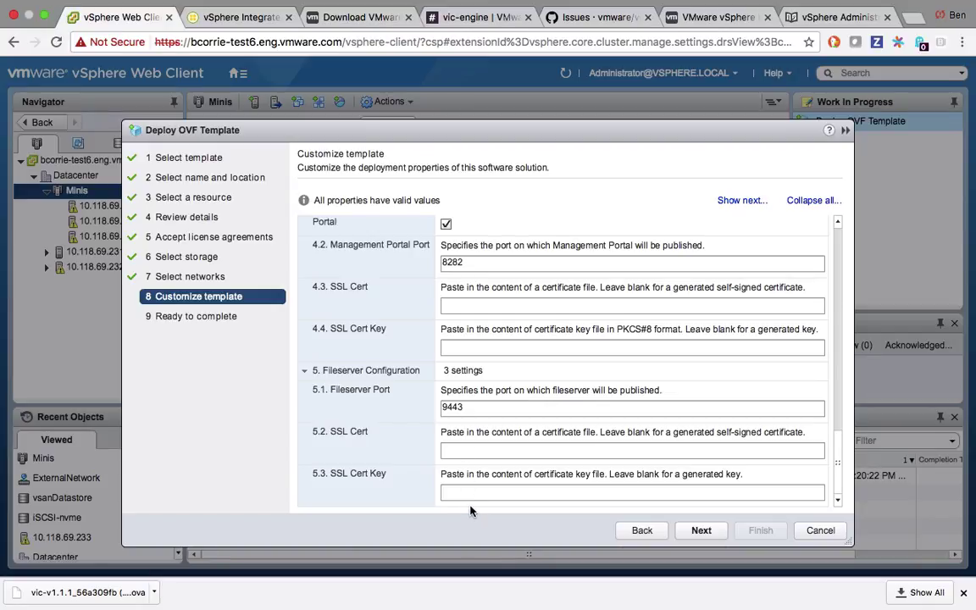
scroll(472, 505, up, 4)
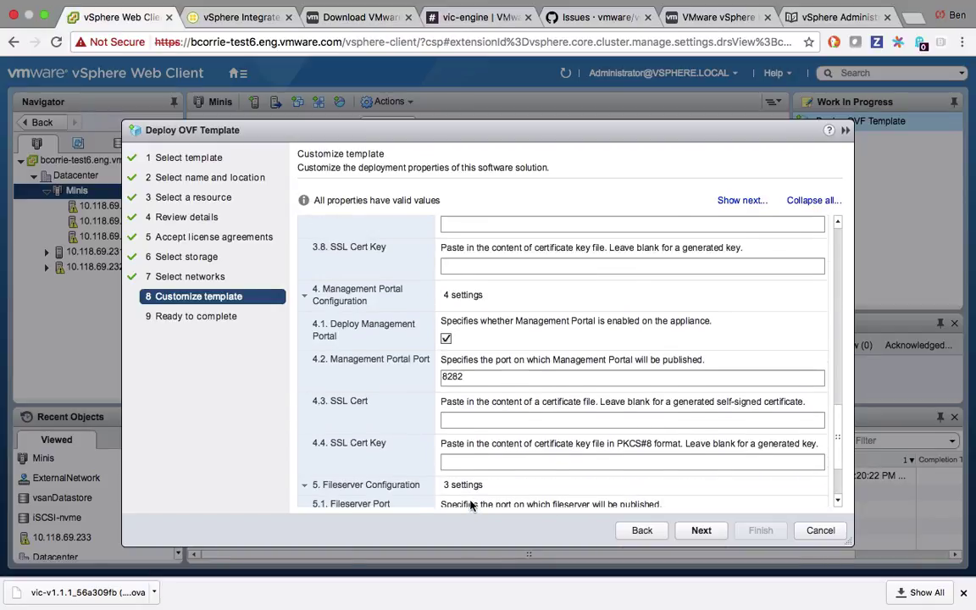
scroll(471, 504, up, 3)
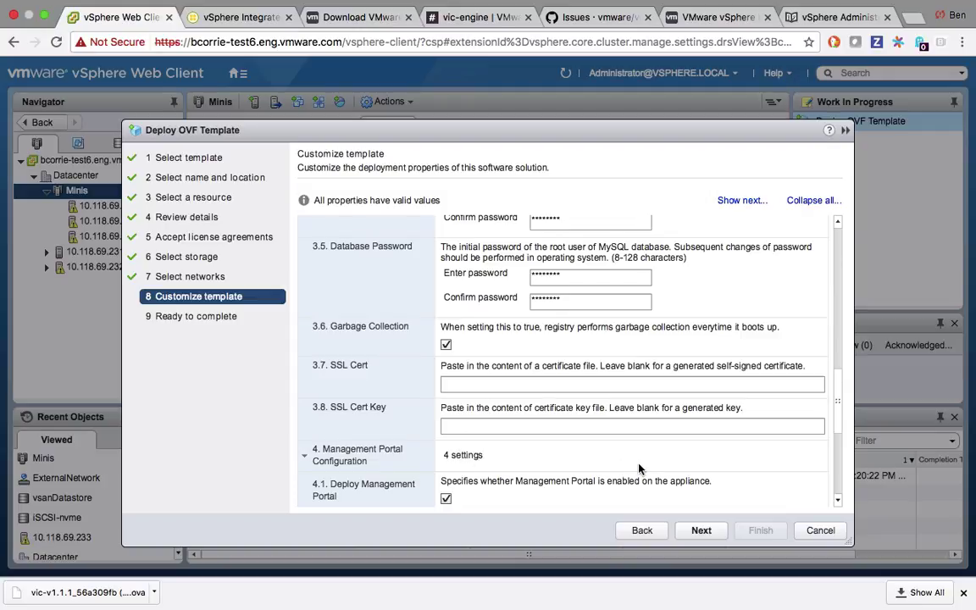
Review the Ready to complete summary and finish the wizard to deploy the VIC 1.1.1 OVA.
click(699, 532)
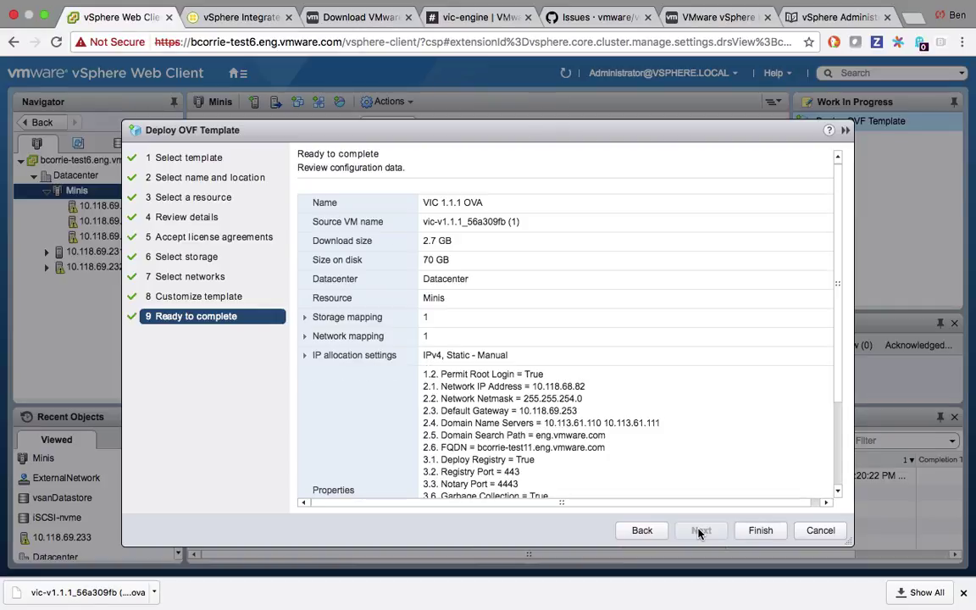
click(763, 531)
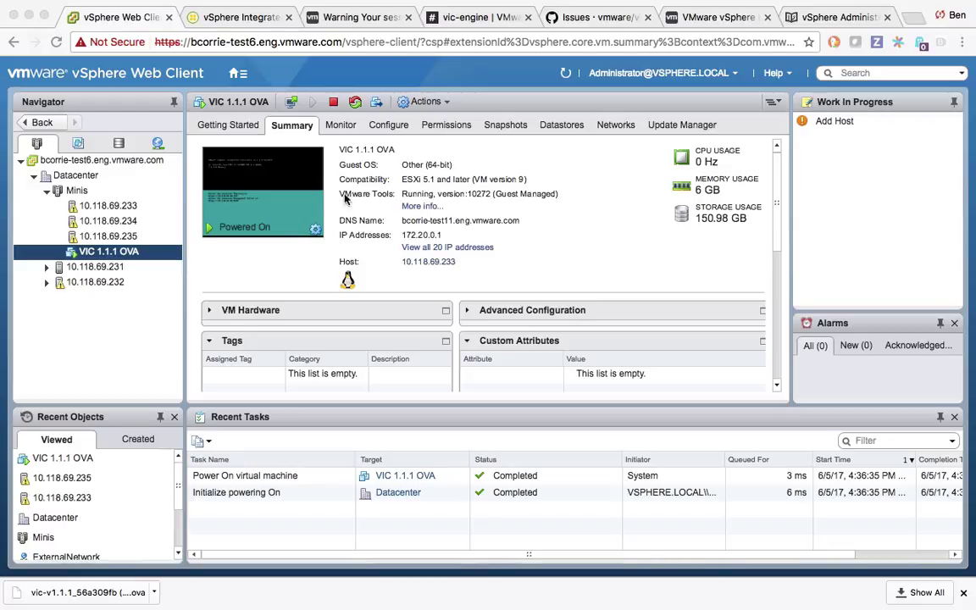
Launch the remote console from the VIC 1.1.1 OVA VM's Summary tab.
click(278, 194)
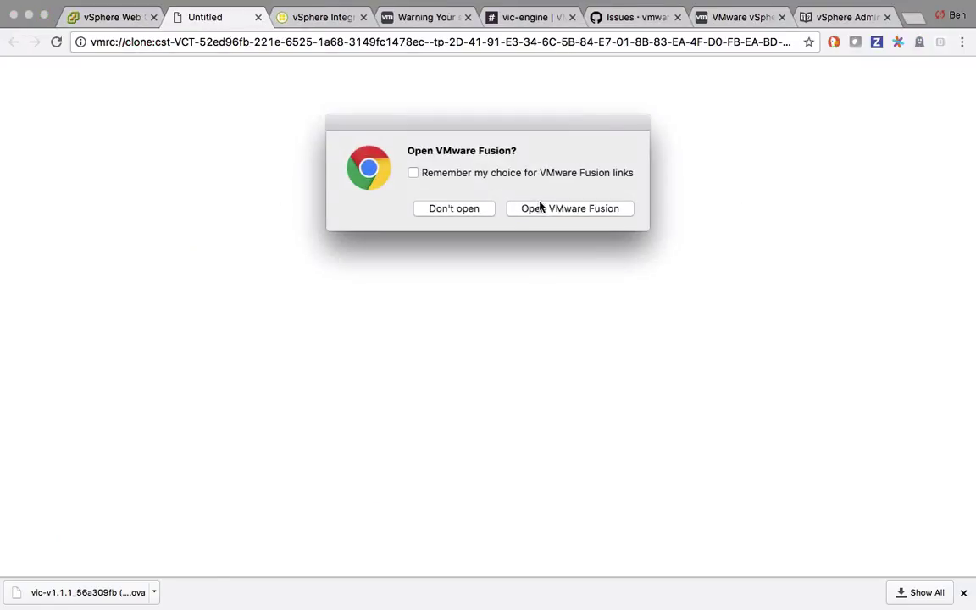
View the appliance console in VMware Fusion showing registry and portal URLs, then return to the browser.
click(539, 207)
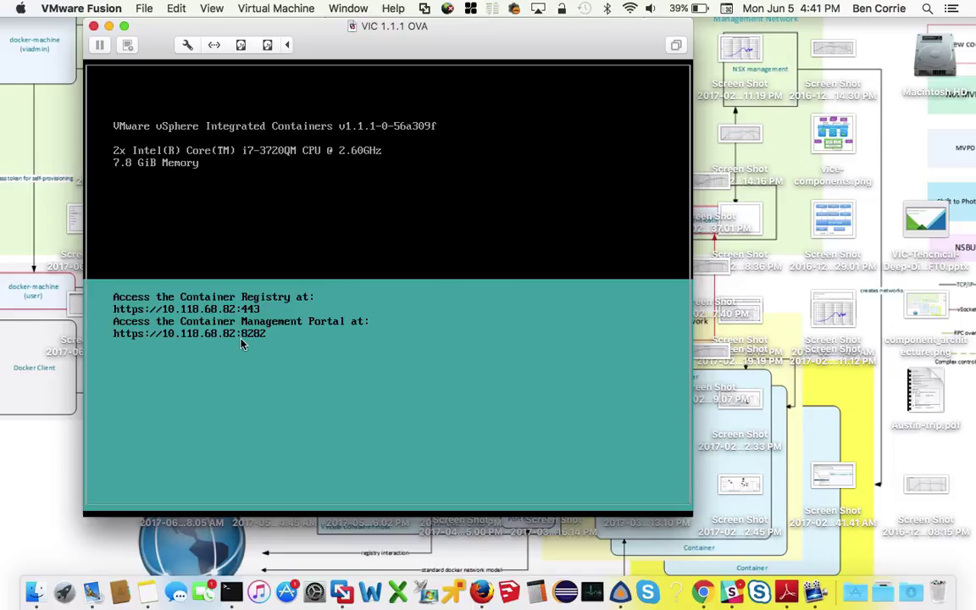
key(ctrl+Right)
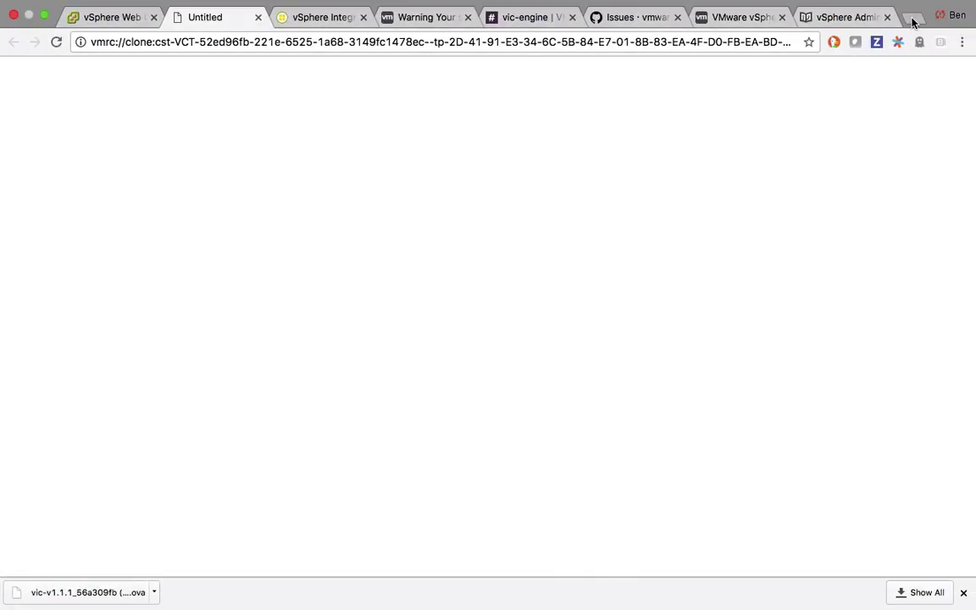
click(910, 19)
text(https://10.118.68.82:8282)
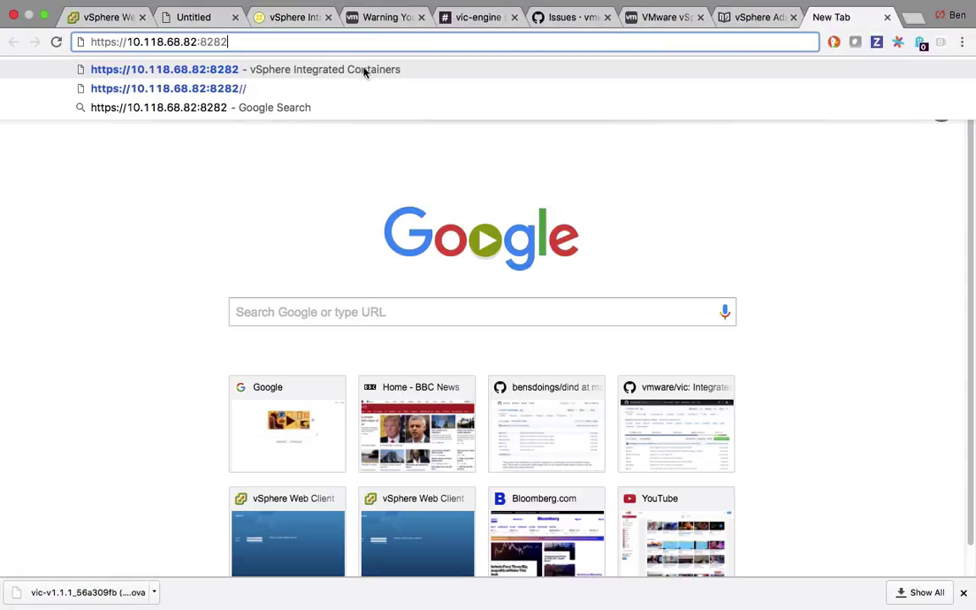
key(Return)
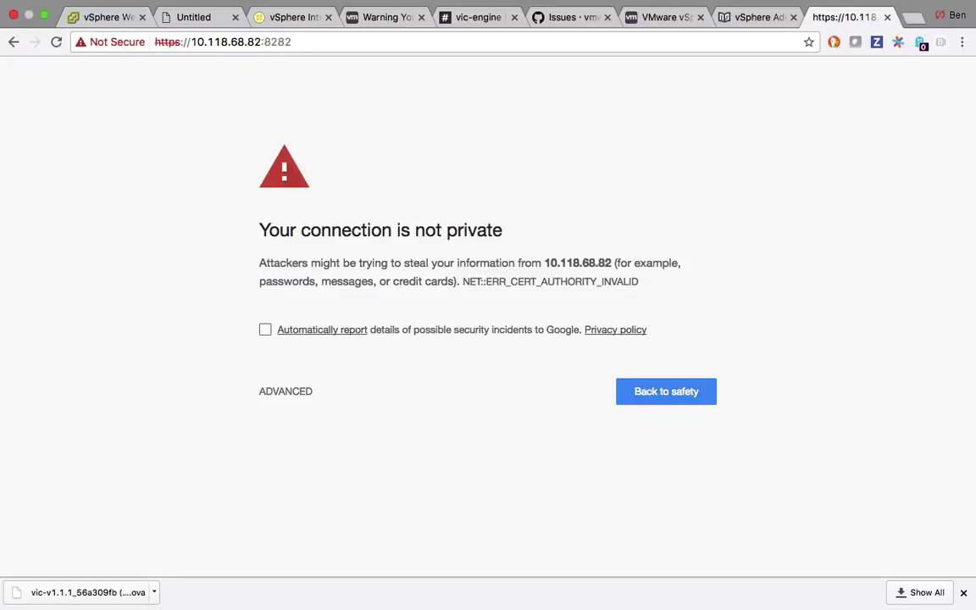
click(265, 394)
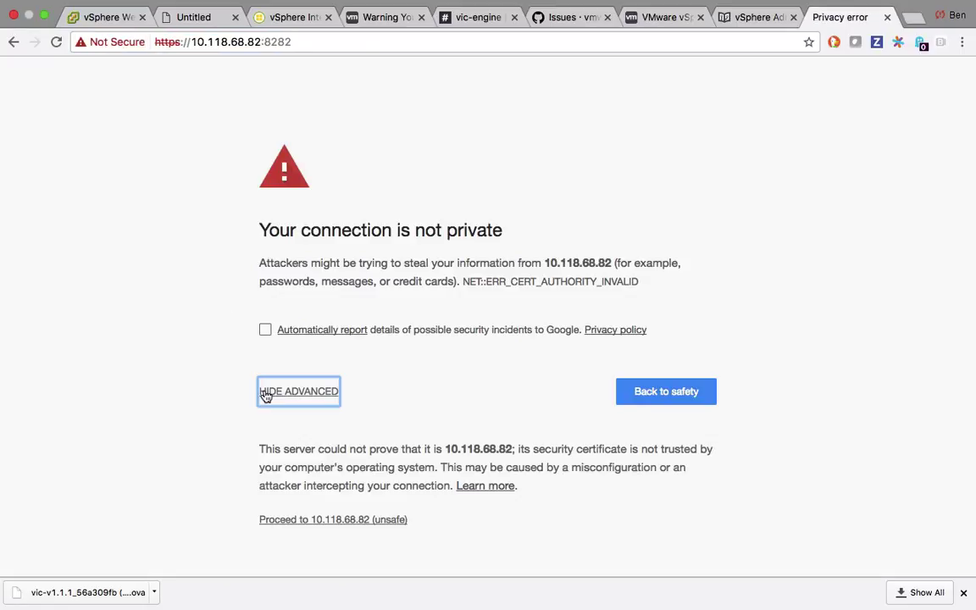
click(364, 521)
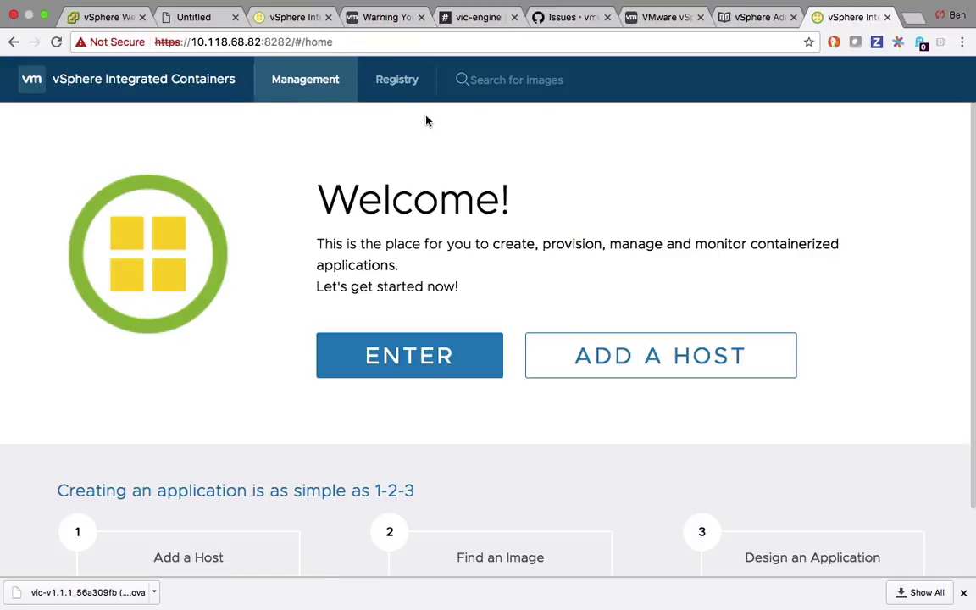
click(403, 98)
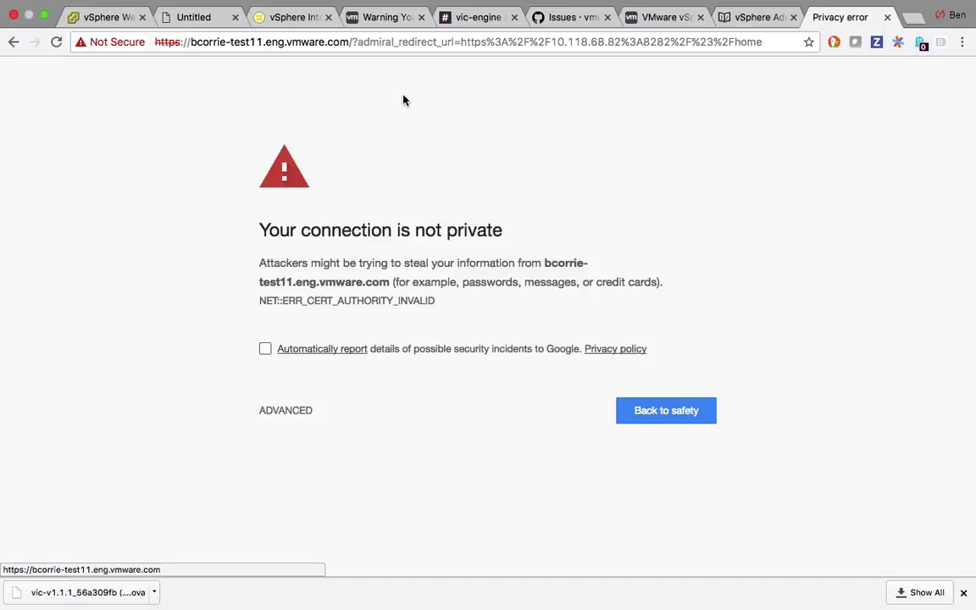
Bypass the registry certificate warning, sign in as admin with the admin password, then return to Management.
click(294, 412)
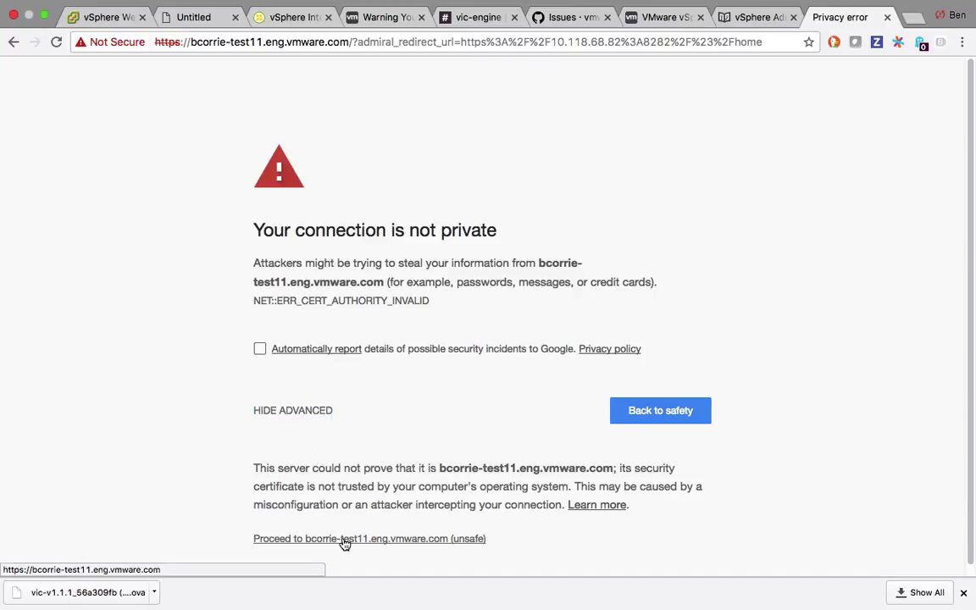
click(342, 537)
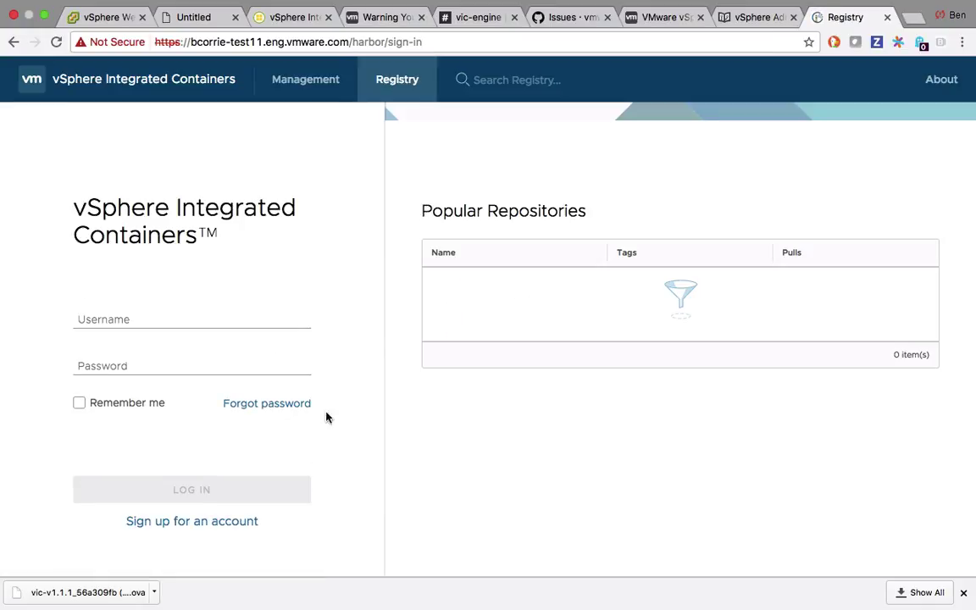
click(221, 314)
text(admin)
key(Tab)
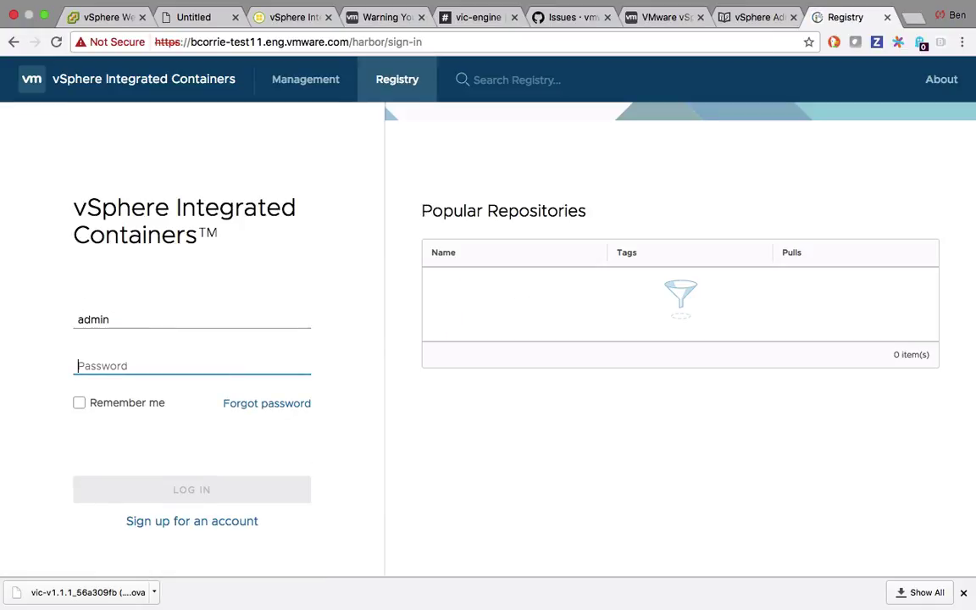
text(Harbor12345)
key(Return)
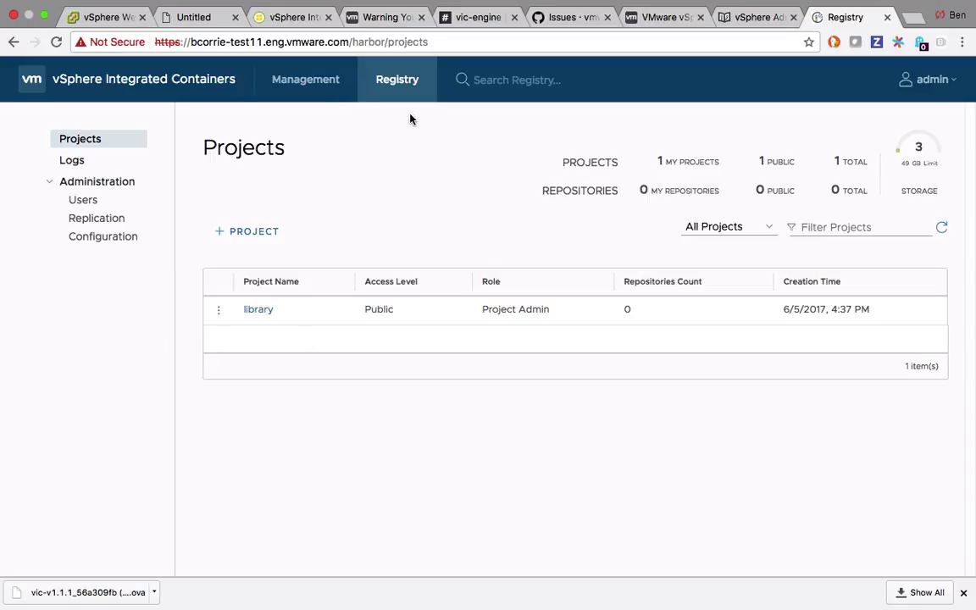
click(321, 80)
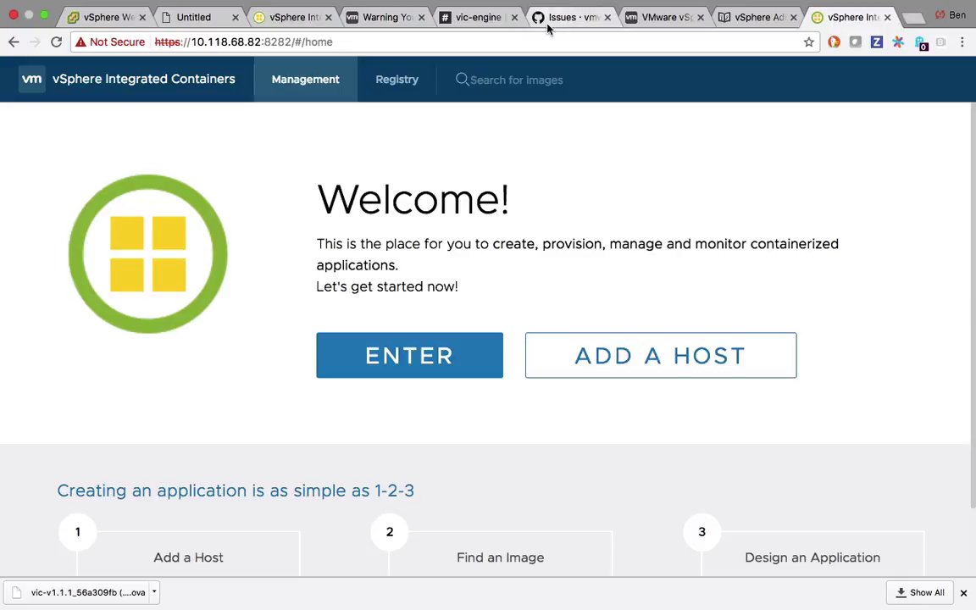
In the vSphere Administrators docs, open 'Deploy a VCH to a Basic vCenter Server Cluster' and select port 9443.
click(656, 19)
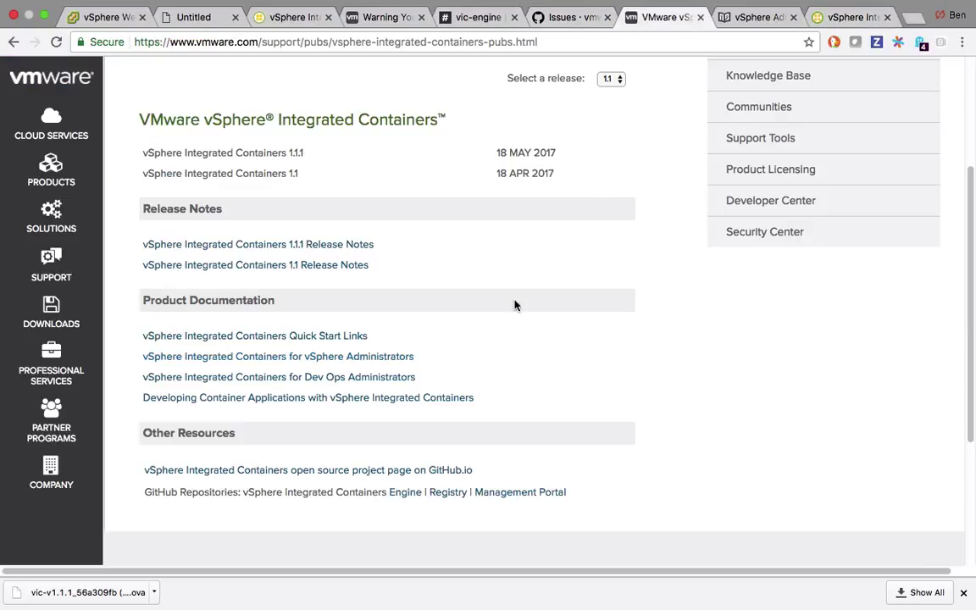
click(294, 362)
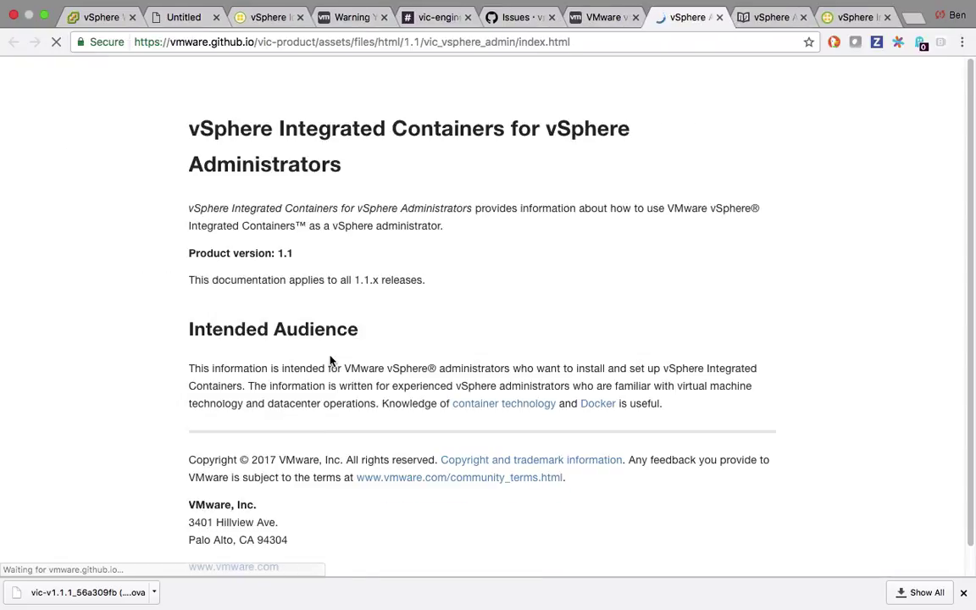
scroll(329, 304, down, 2)
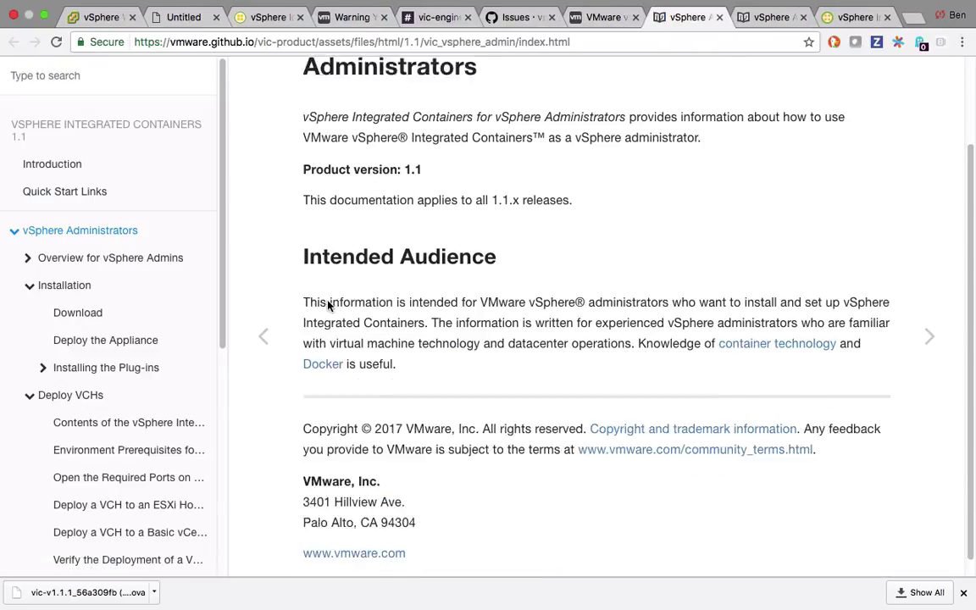
scroll(144, 415, down, 2)
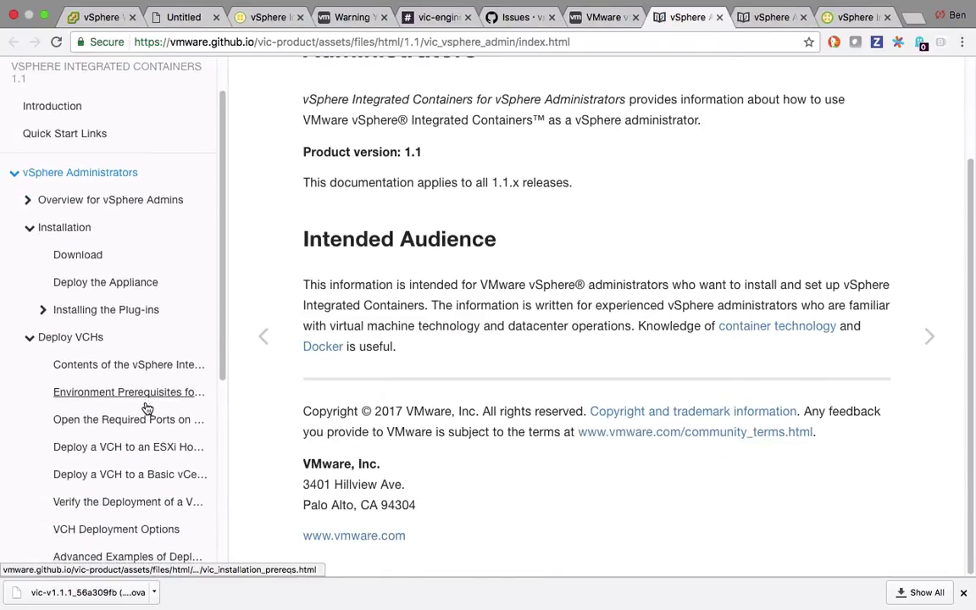
click(146, 471)
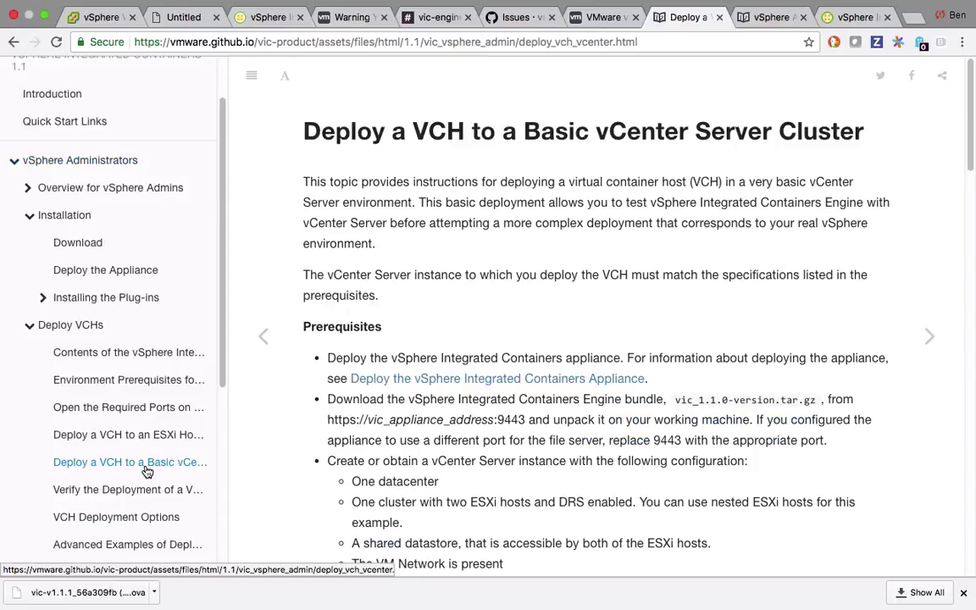
scroll(656, 423, down, 2)
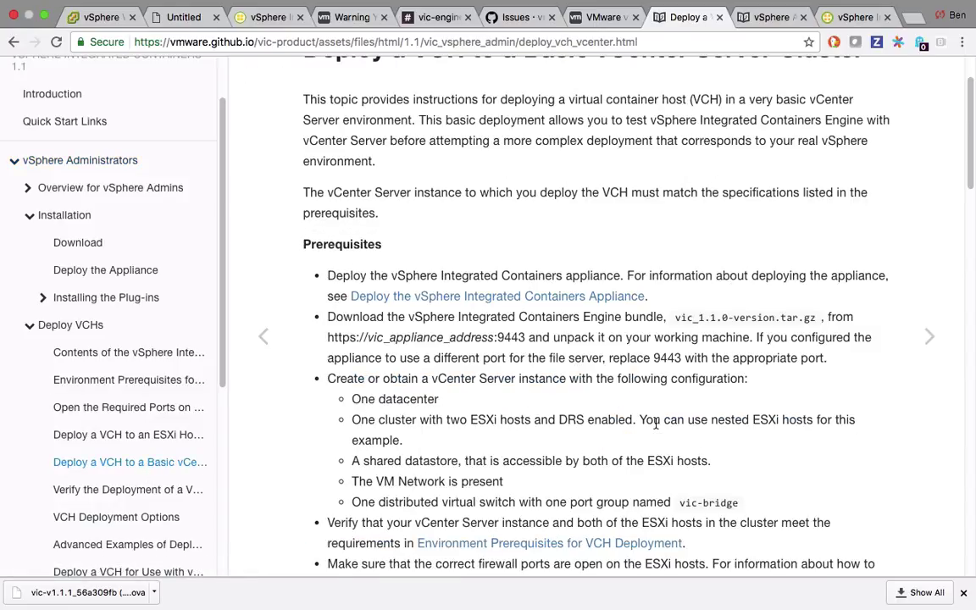
double_click(671, 357)
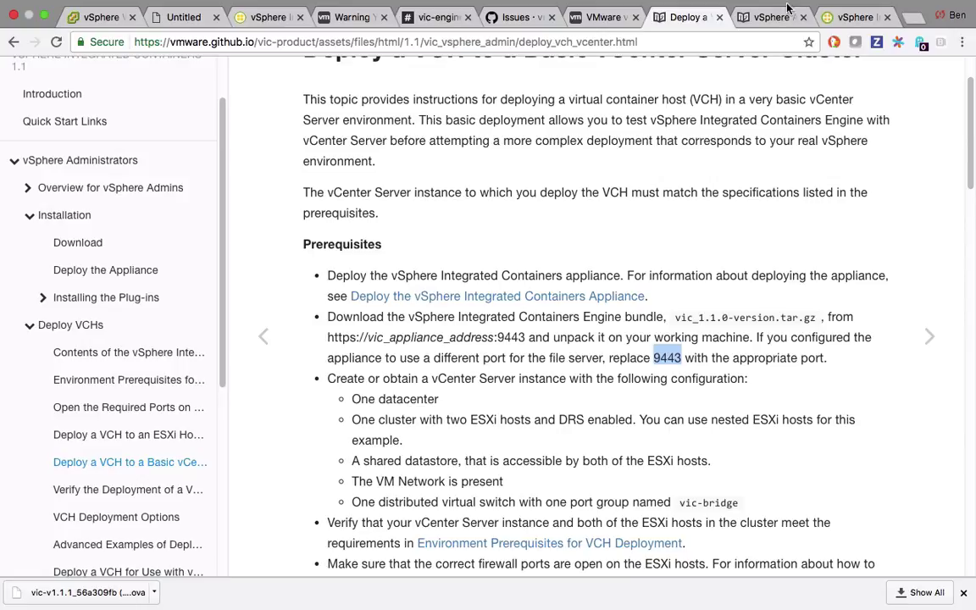
key(super+Tab)
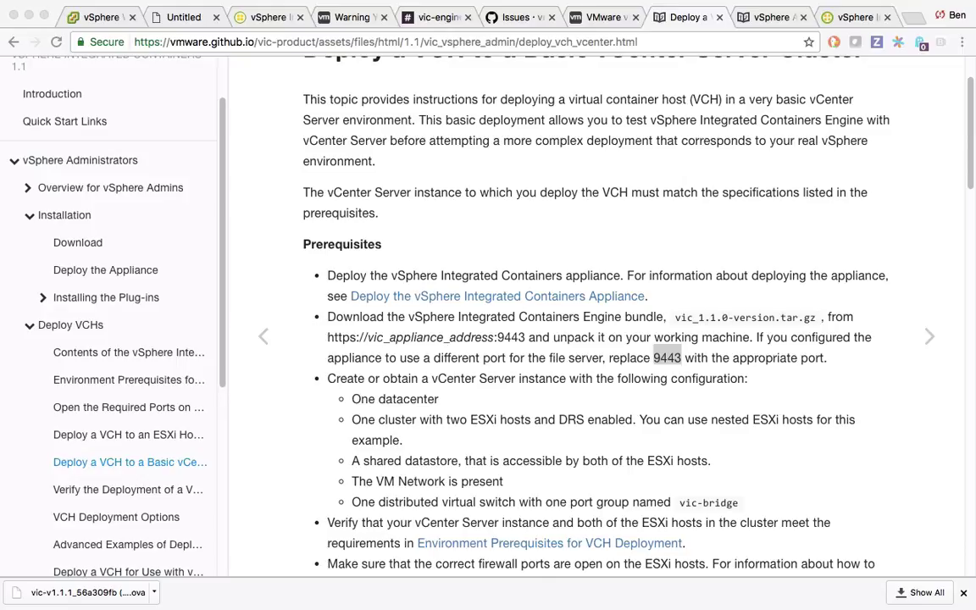
click(910, 18)
text(https://10.118.68.82)
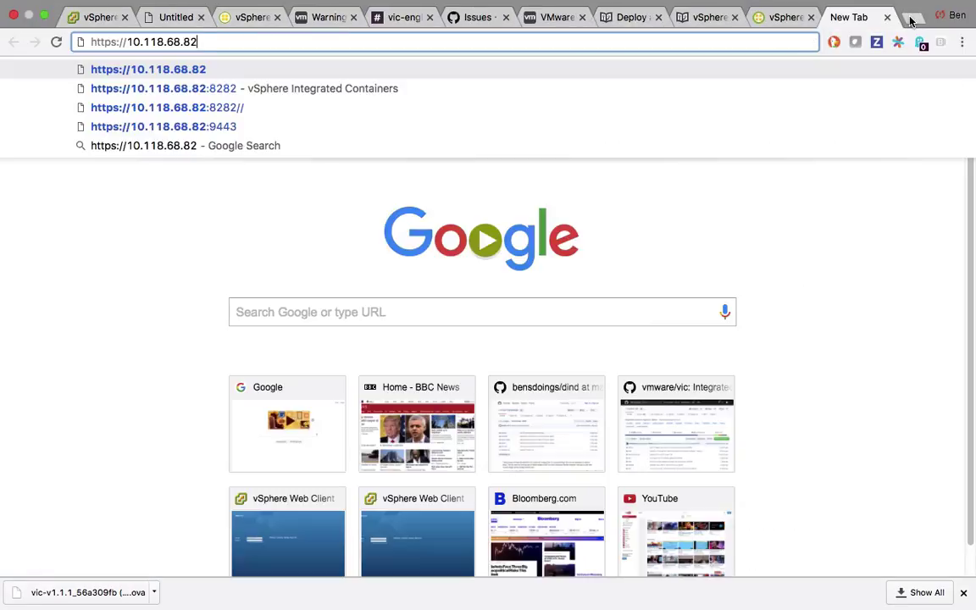
text(:9)
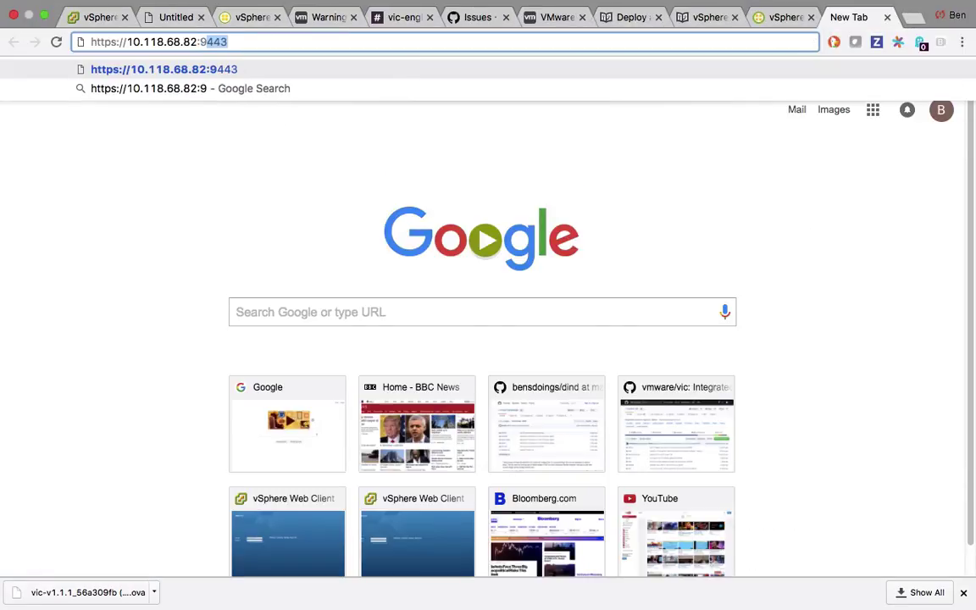
text(443)
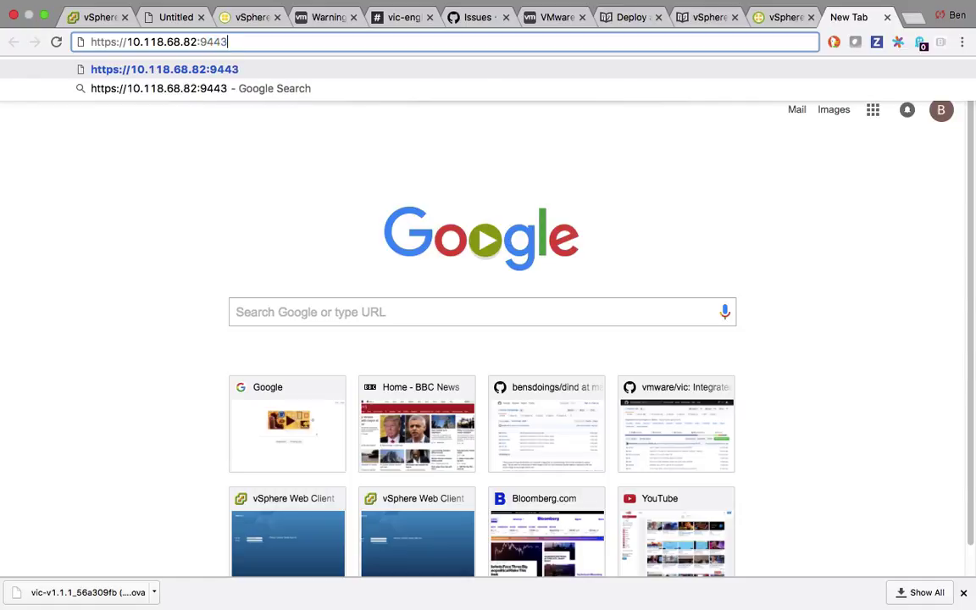
key(Return)
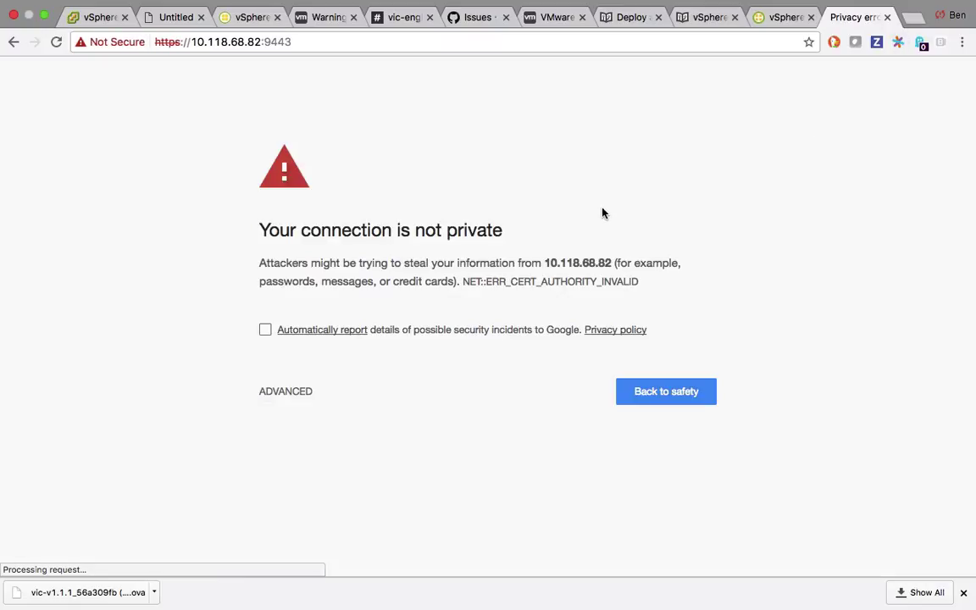
click(304, 393)
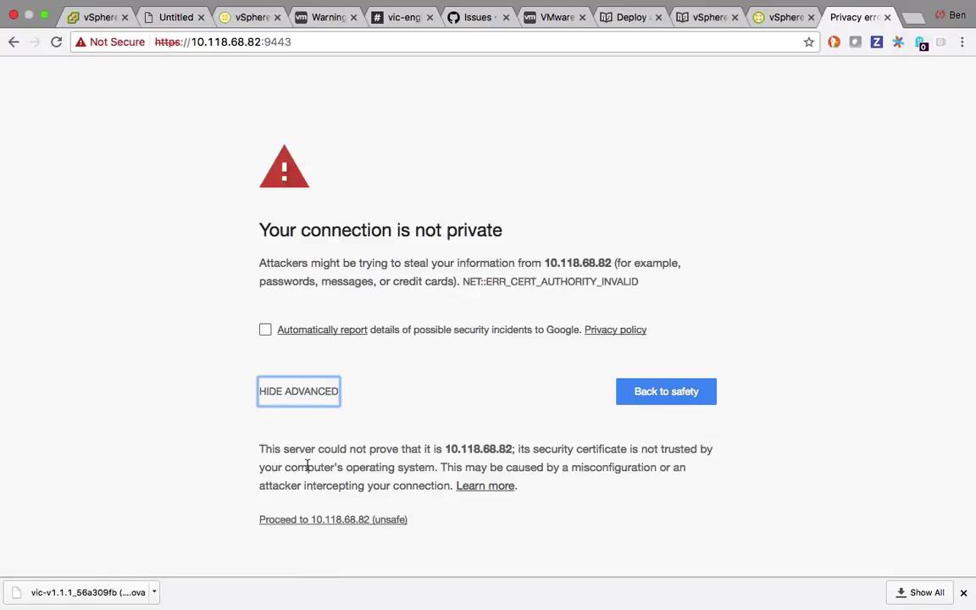
click(322, 520)
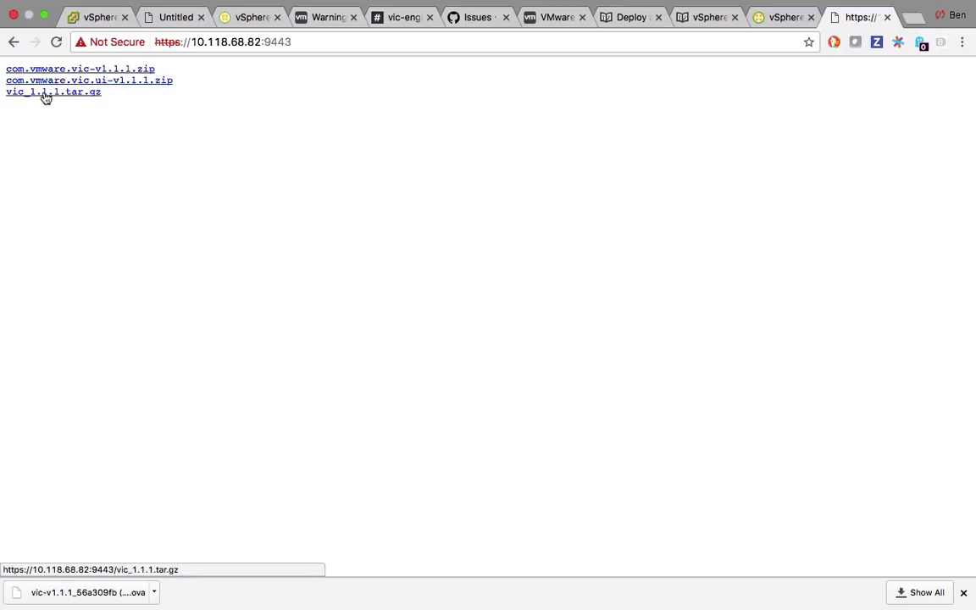
right_click(91, 92)
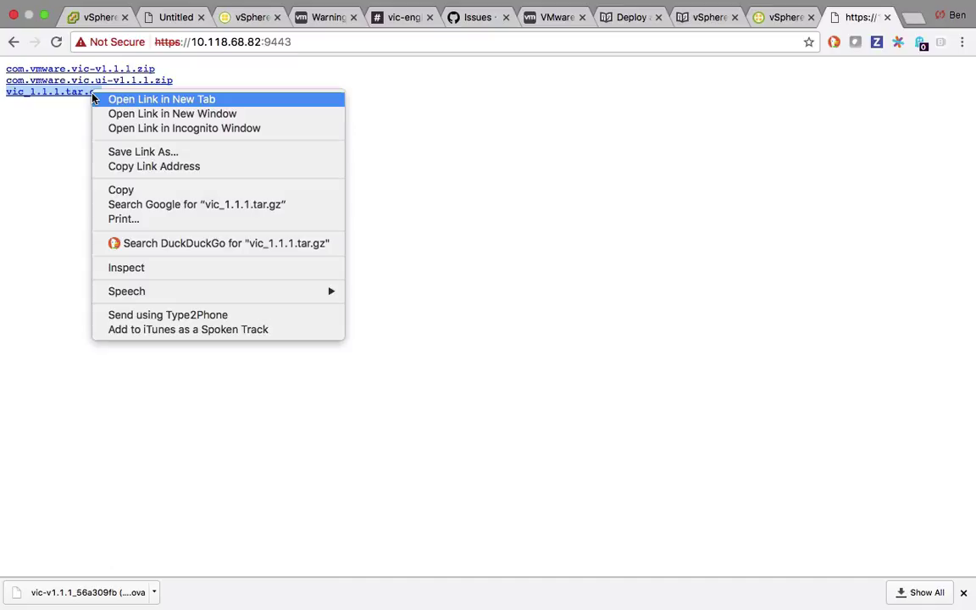
click(145, 167)
In the terminal, delete the old vic folder from the parent directory and list what remains.
mouse_move(302, 603)
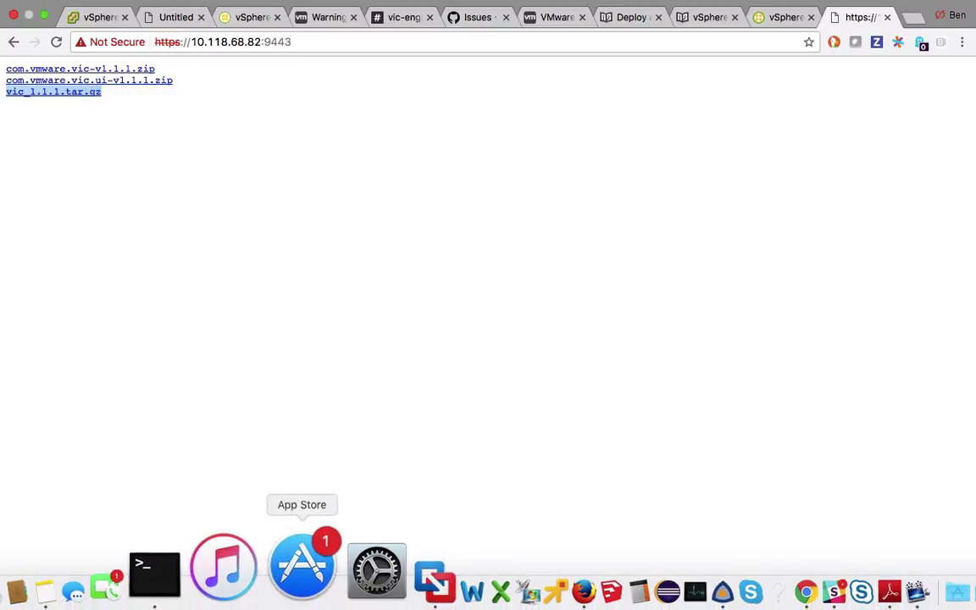
click(232, 596)
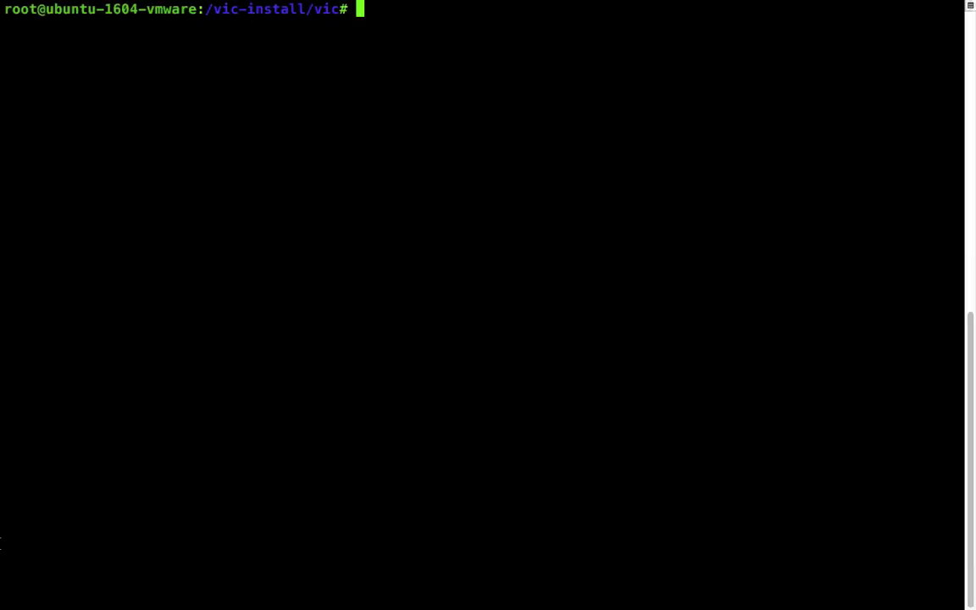
text(cd ..)
key(Return)
text(rm -fr vic)
key(Return)
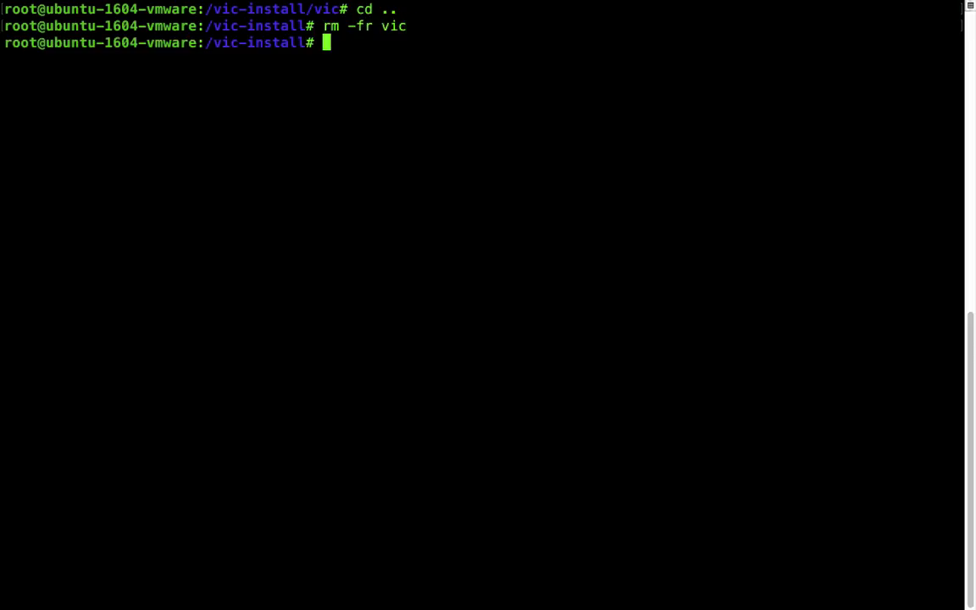
text(ls)
key(Return)
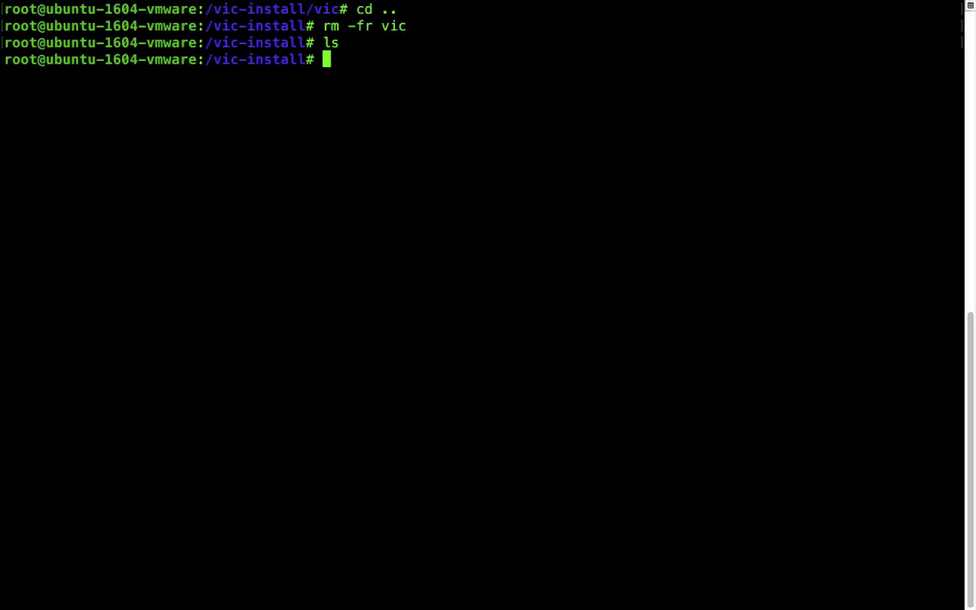
Rerun the curl download-and-extract command for vic_1.1.1.tar.gz, then list the new vic folder's files.
key(ctrl+r)
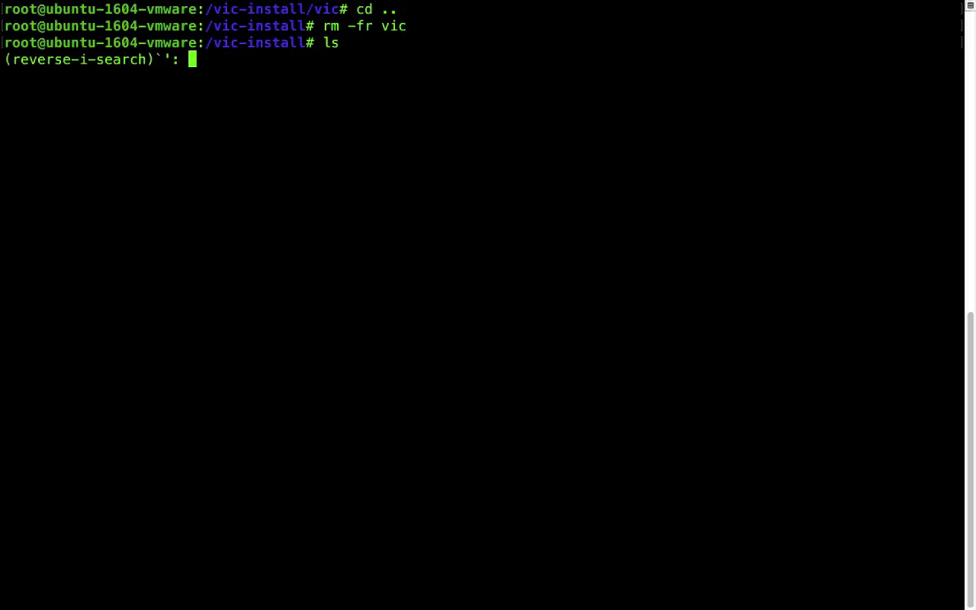
text(curl)
key(Return)
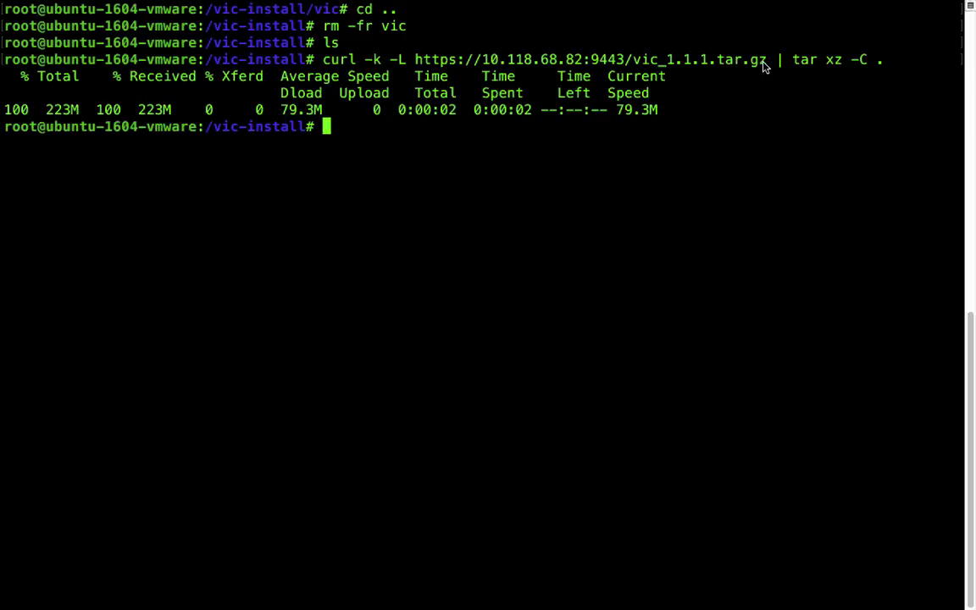
text(cd vic)
key(Return)
text(ls)
key(Return)
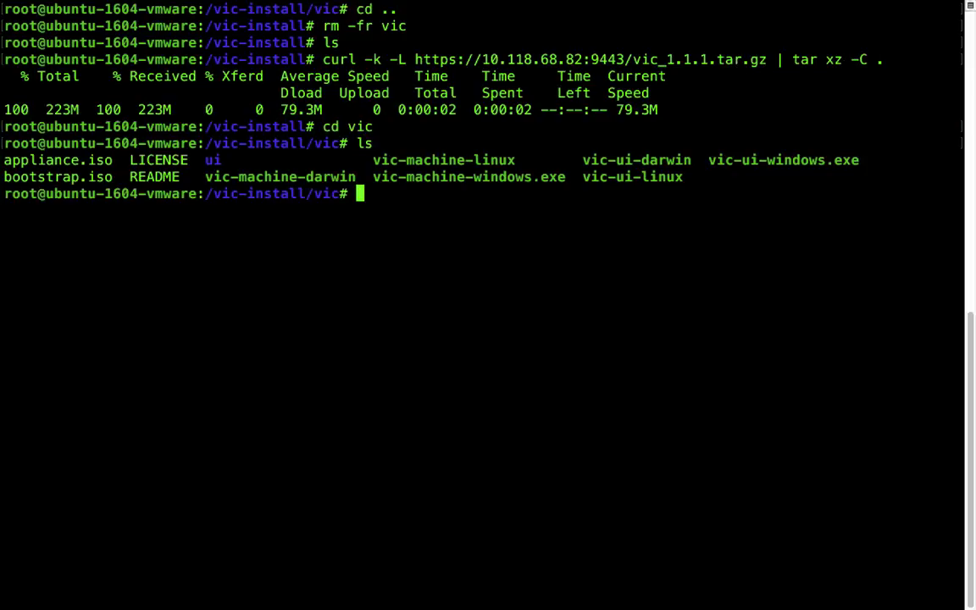
Run ./vic-machine-linux to display its v1.1.1-10711-56a309f help with create, delete, ls and upgrade commands.
text(./vic-m)
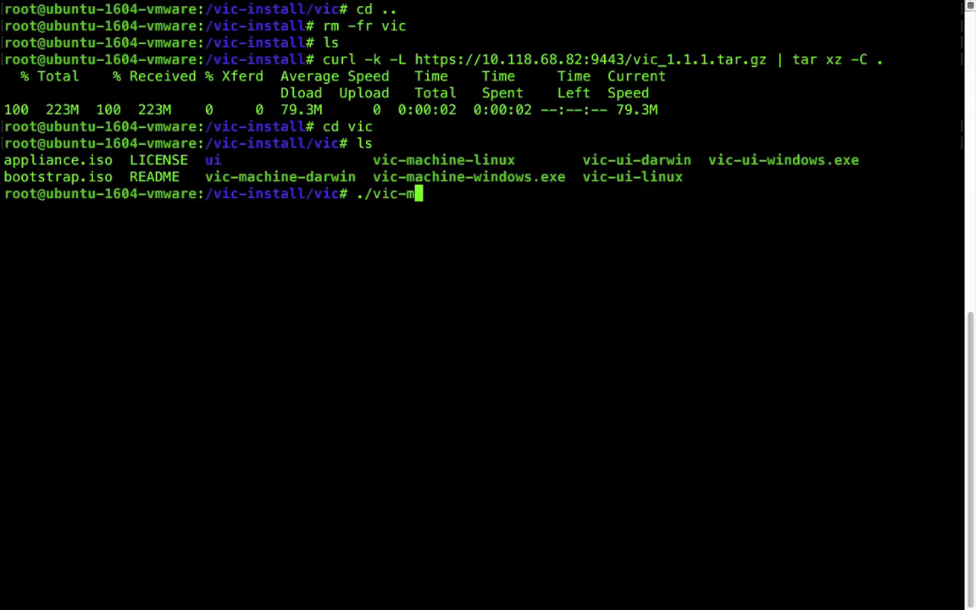
text(achine-)
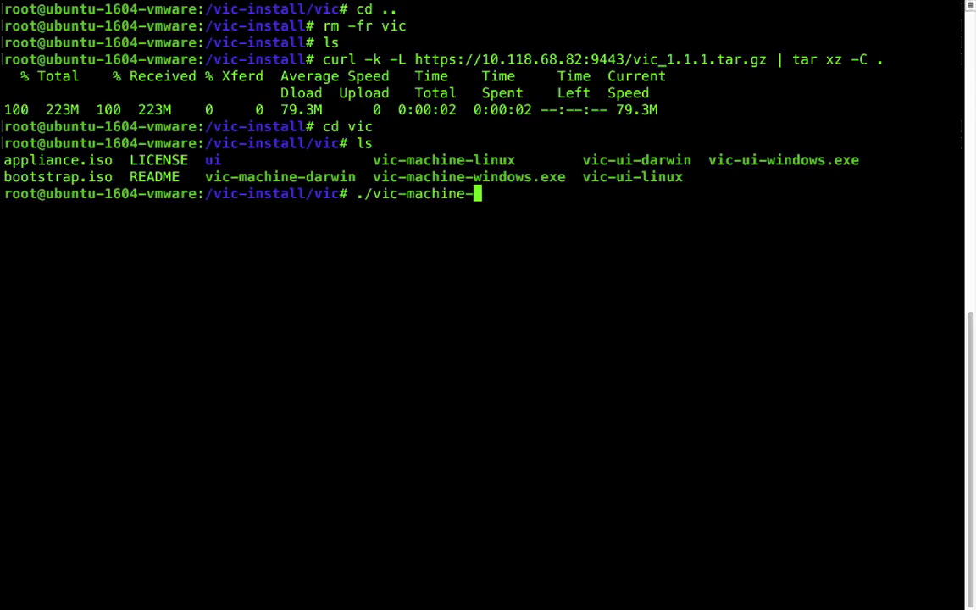
text(l)
key(Tab)
key(Return)
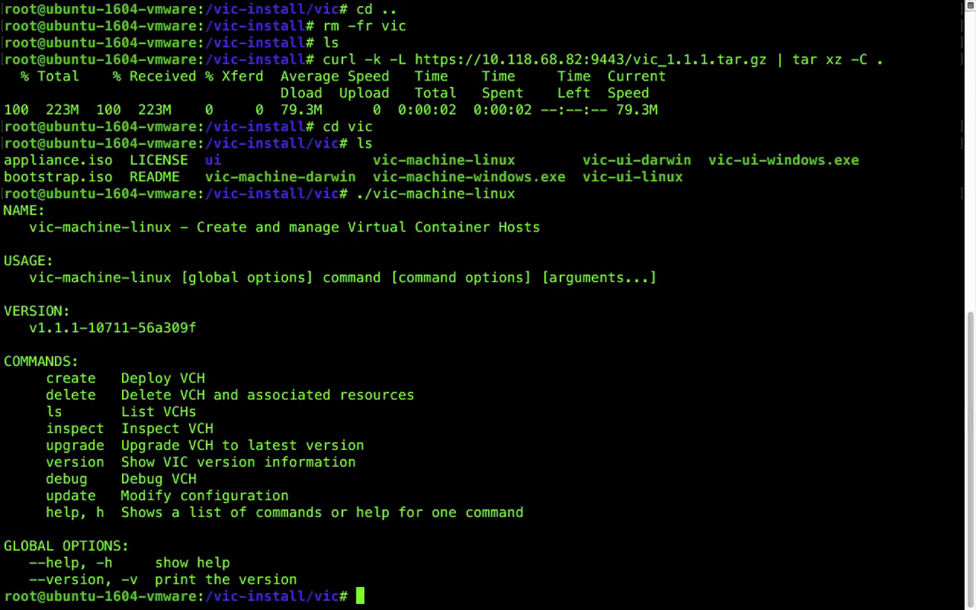